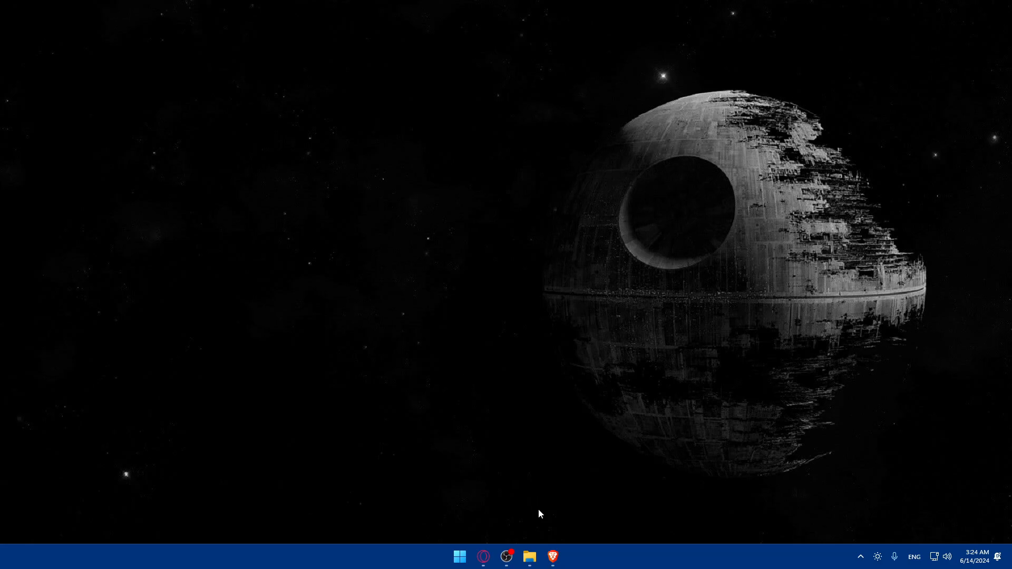
# Open Brave, search Google for "custom fonts" and open the DaFont website from the results.
pyautogui.click(552, 557)
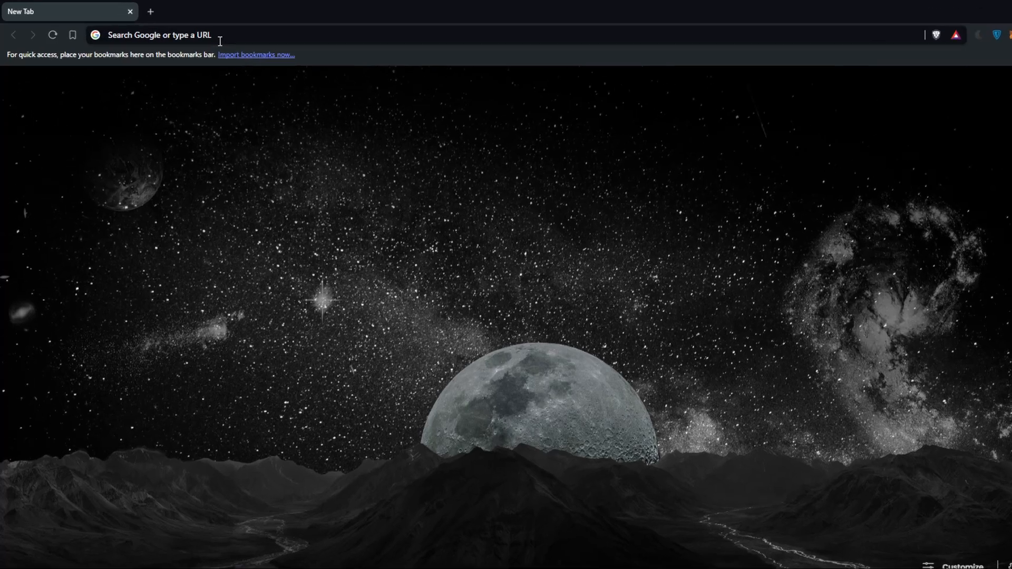
pyautogui.click(199, 36)
pyautogui.write('cus')
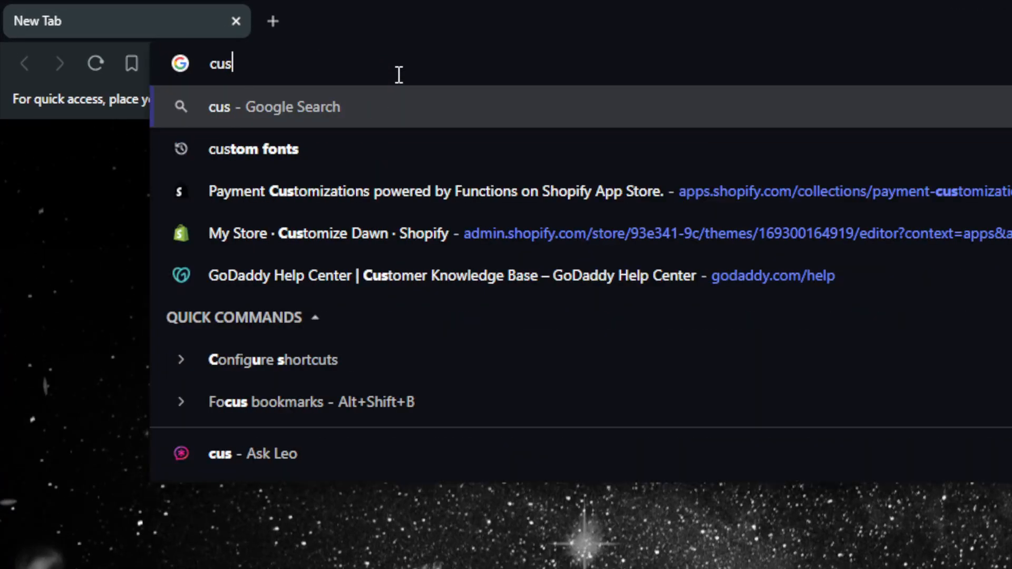
pyautogui.write('tom fonts')
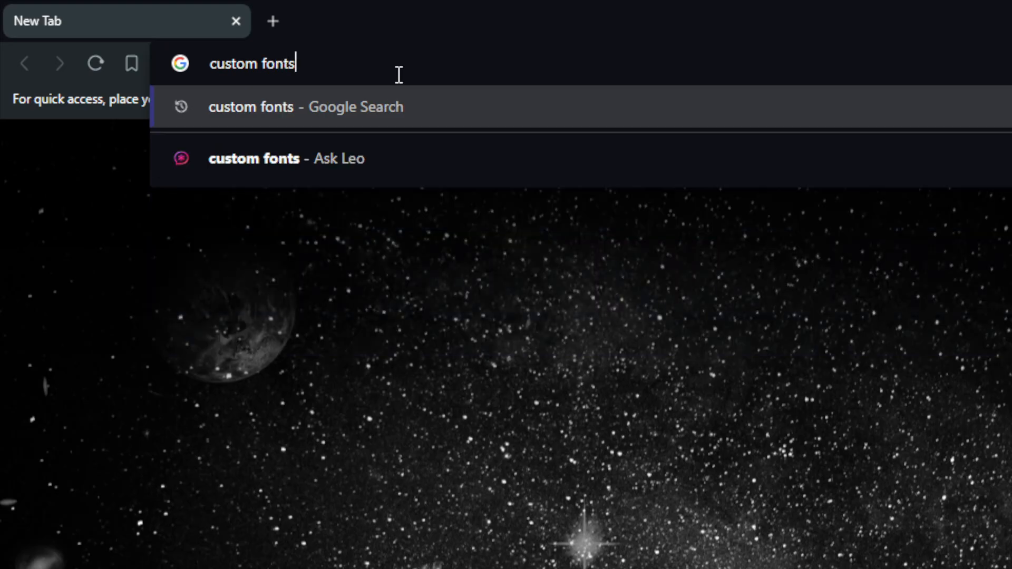
pyautogui.press('Return')
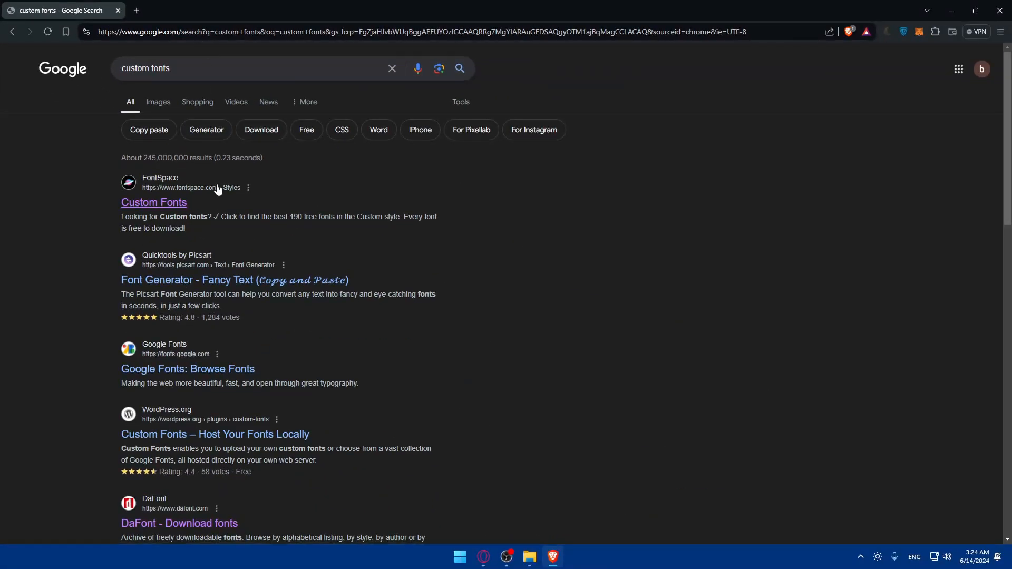
pyautogui.scroll(-2, 218, 191)
pyautogui.click(166, 435)
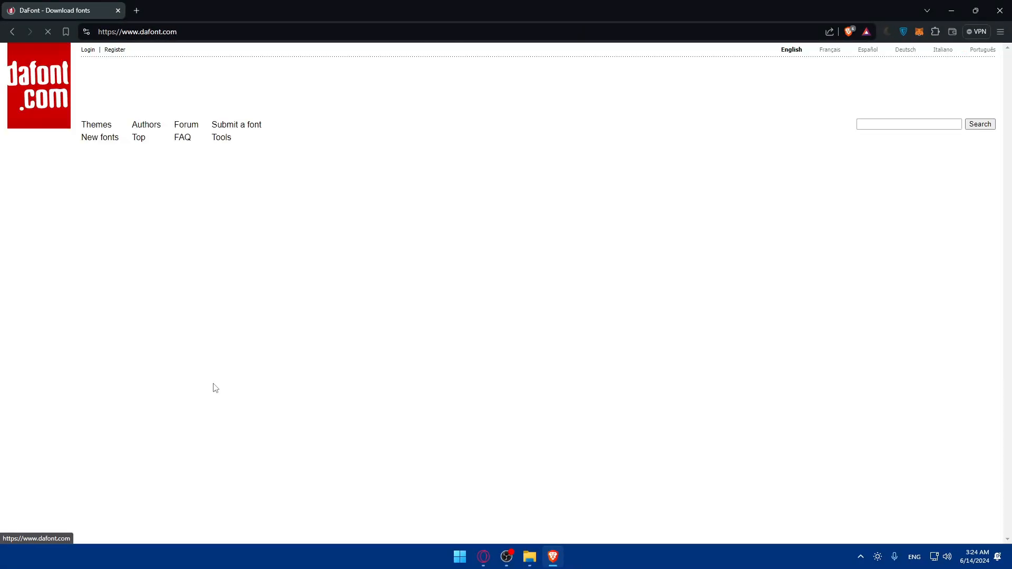
# Look through the recently added fonts and the font categories on the DaFont home page.
pyautogui.scroll(-3, 213, 277)
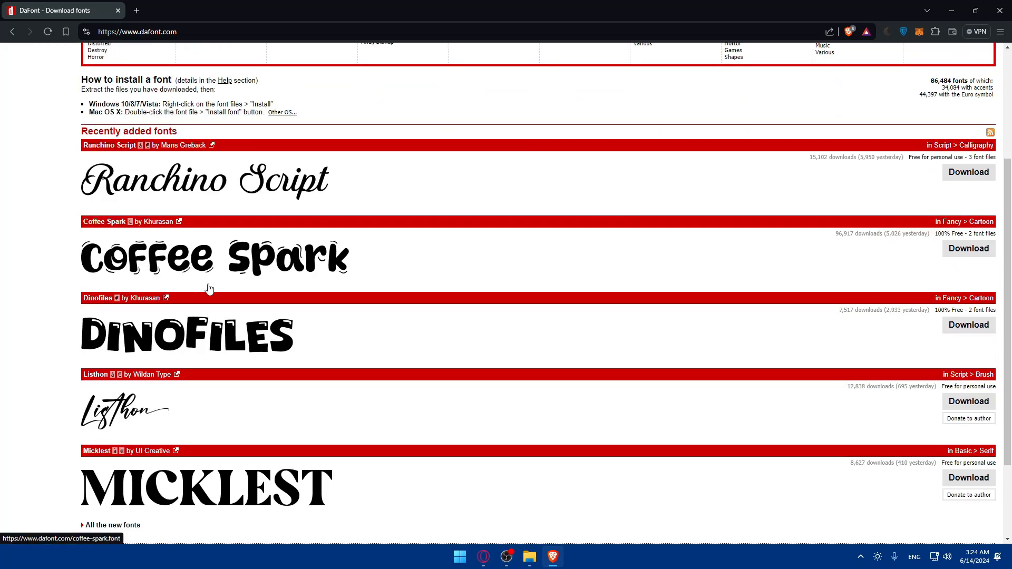
pyautogui.scroll(-2, 209, 289)
pyautogui.scroll(5, 211, 289)
pyautogui.scroll(-3, 227, 291)
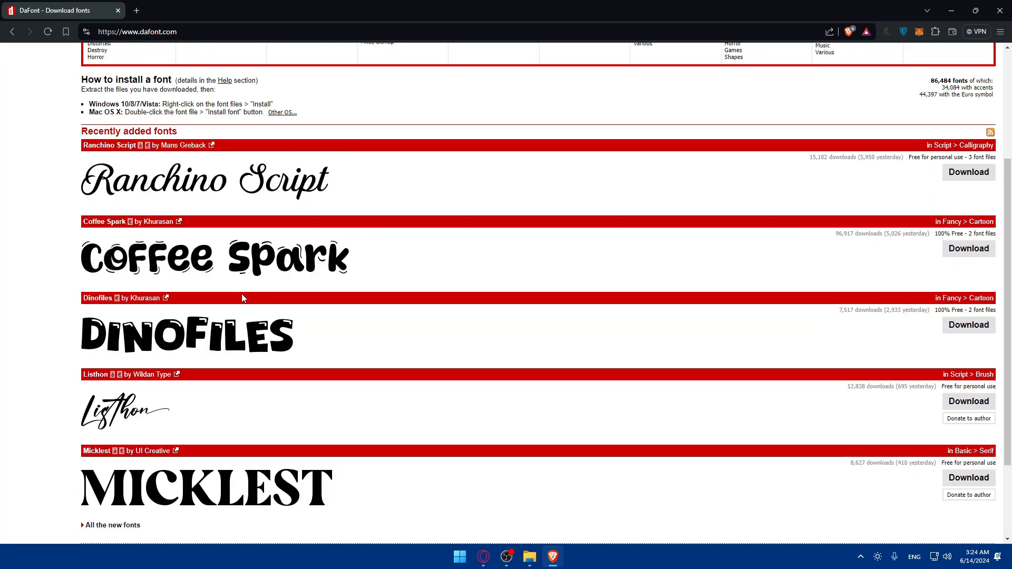
pyautogui.scroll(3, 242, 293)
pyautogui.scroll(-5, 248, 294)
pyautogui.scroll(5, 249, 295)
pyautogui.scroll(-5, 250, 295)
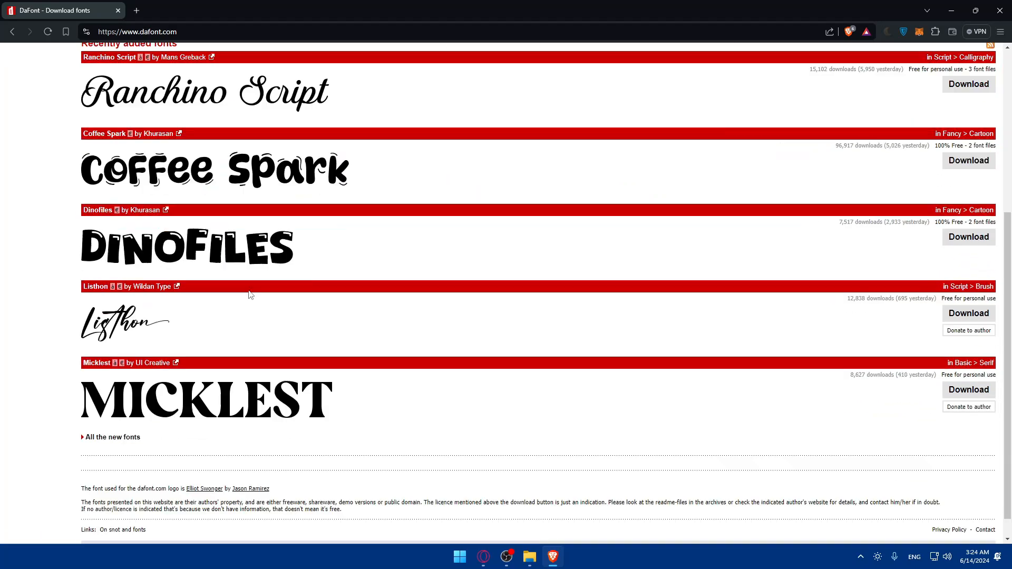
pyautogui.scroll(5, 250, 295)
pyautogui.scroll(-3, 250, 294)
pyautogui.scroll(-2, 250, 296)
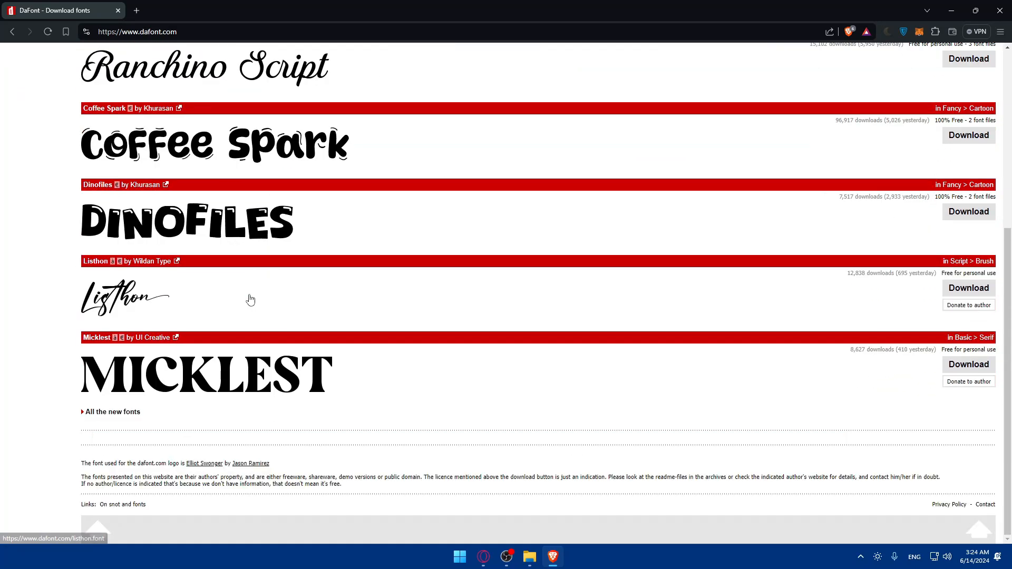
pyautogui.scroll(5, 249, 298)
pyautogui.scroll(-1, 250, 303)
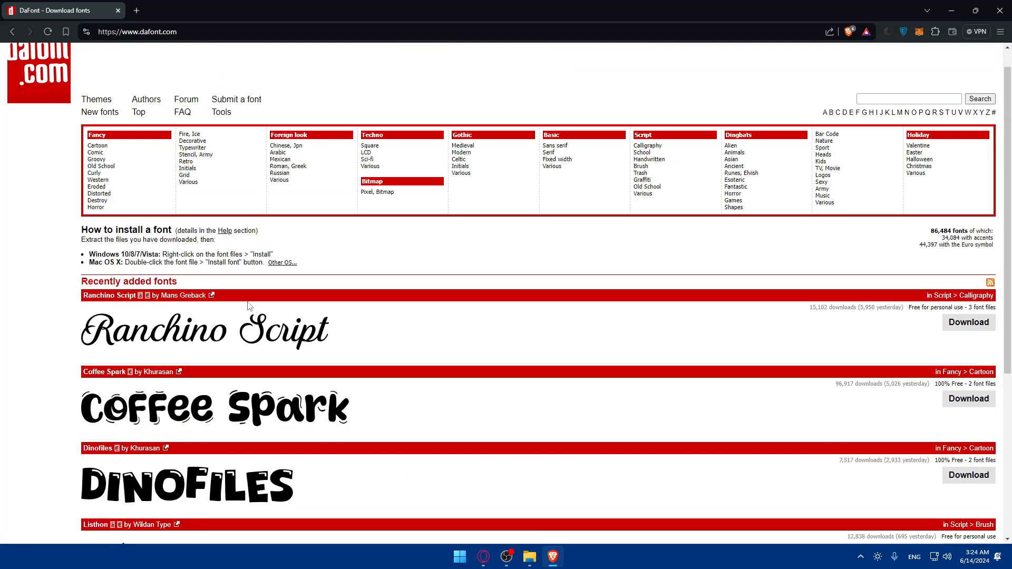
# Browse the Cartoon, Groovy and Old School font categories under Fancy.
pyautogui.click(100, 147)
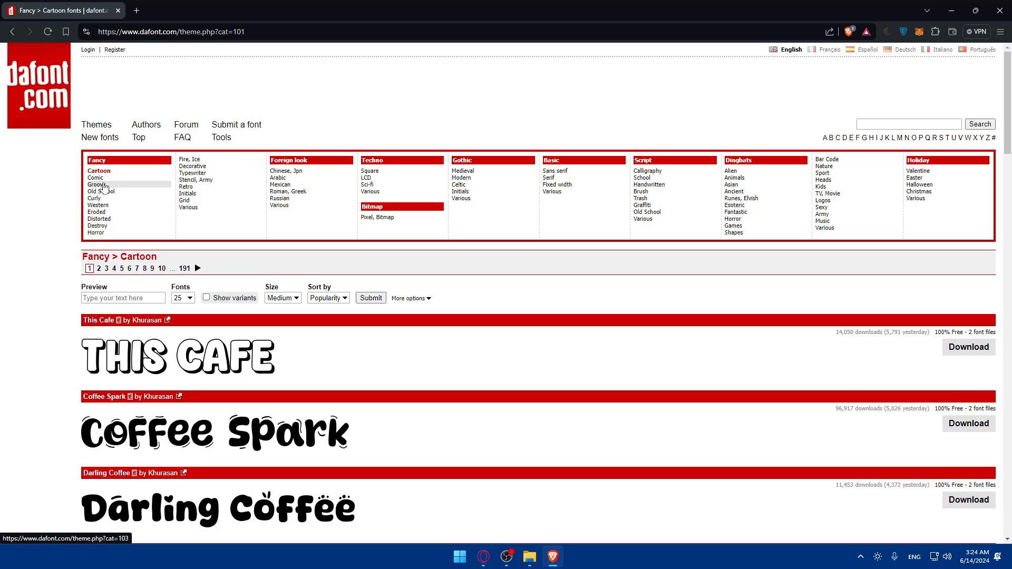
pyautogui.click(103, 186)
pyautogui.click(106, 179)
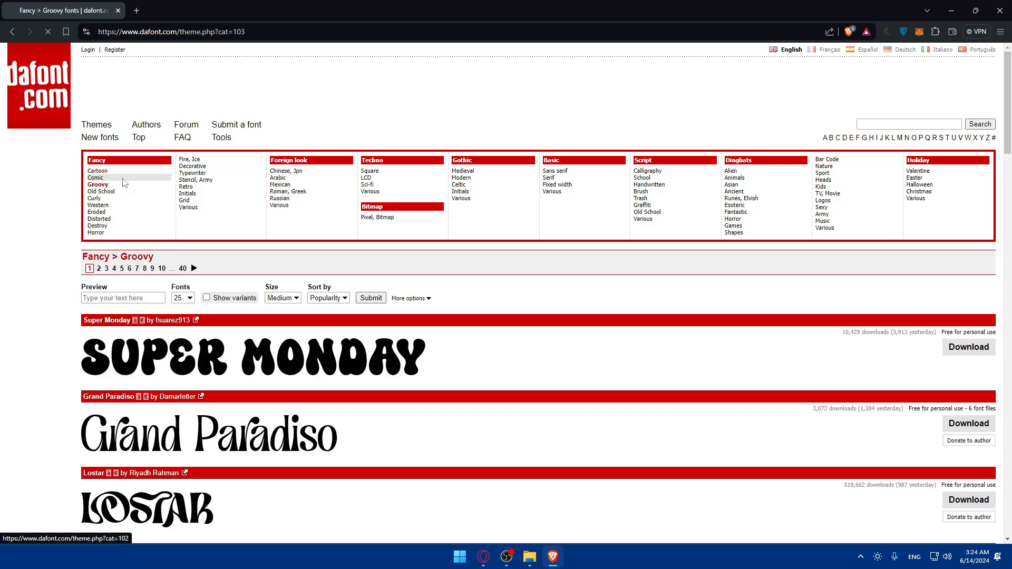
pyautogui.click(113, 192)
pyautogui.scroll(-8, 190, 241)
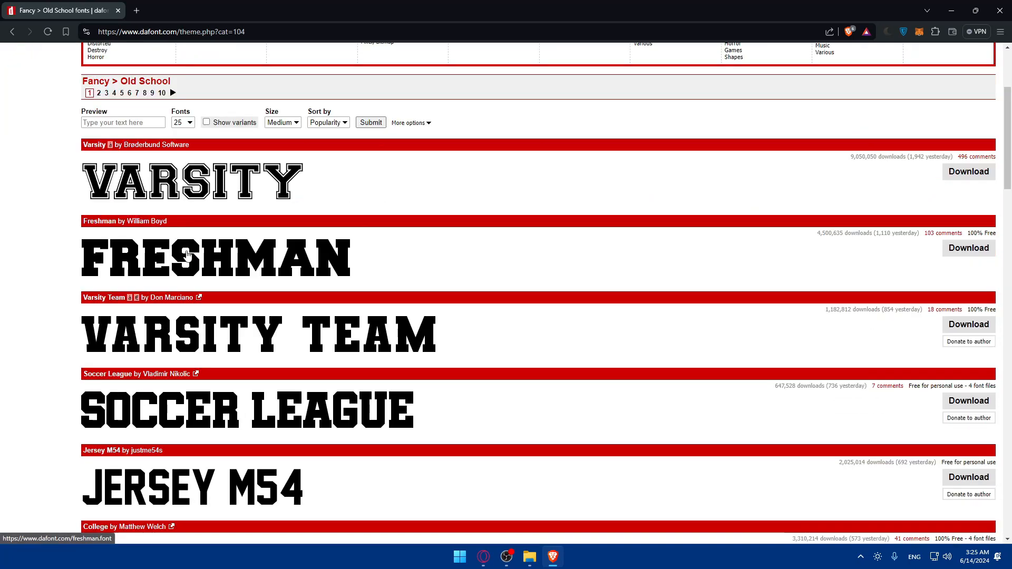
pyautogui.scroll(-5, 188, 256)
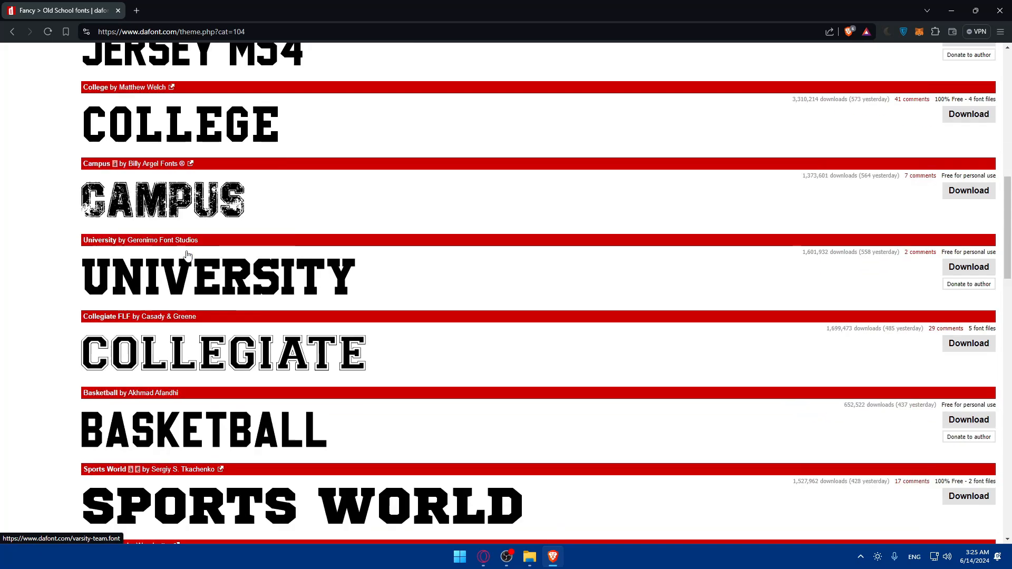
pyautogui.scroll(13, 190, 252)
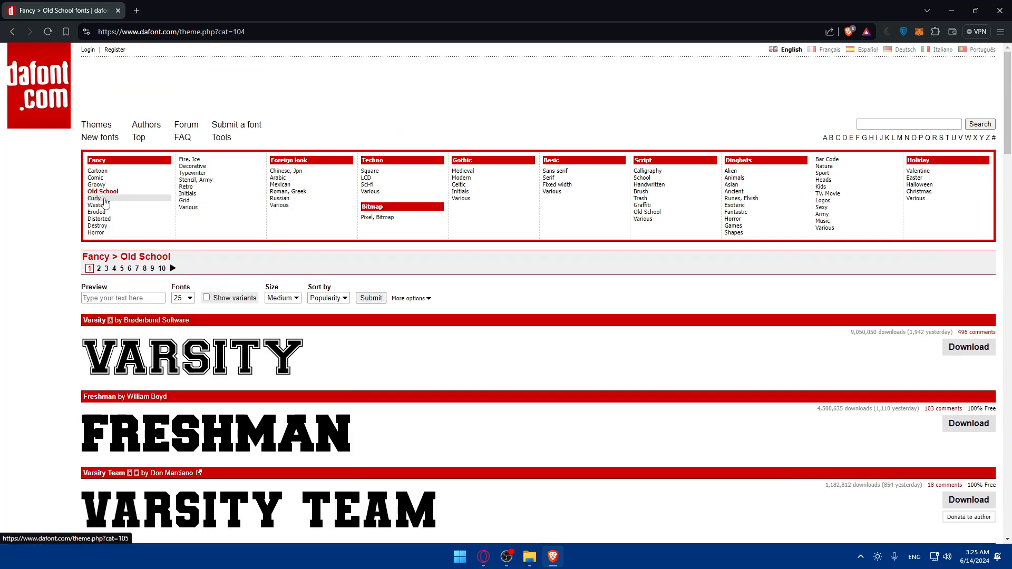
# Download the Badaboom BB font from the Fancy > Comic category and save badaboom_bb.zip in the Downloads folder.
pyautogui.scroll(-3, 210, 289)
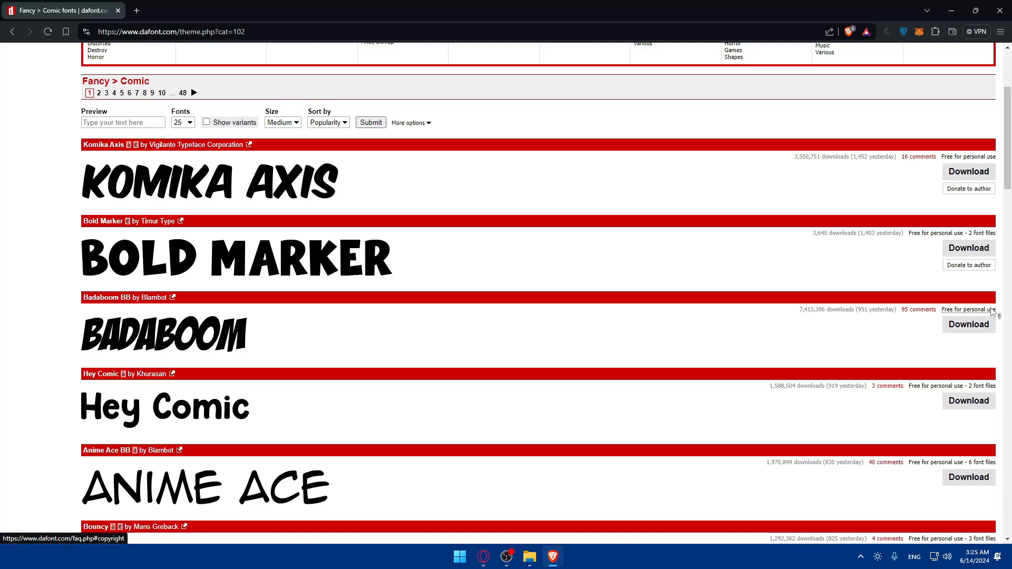
pyautogui.click(970, 325)
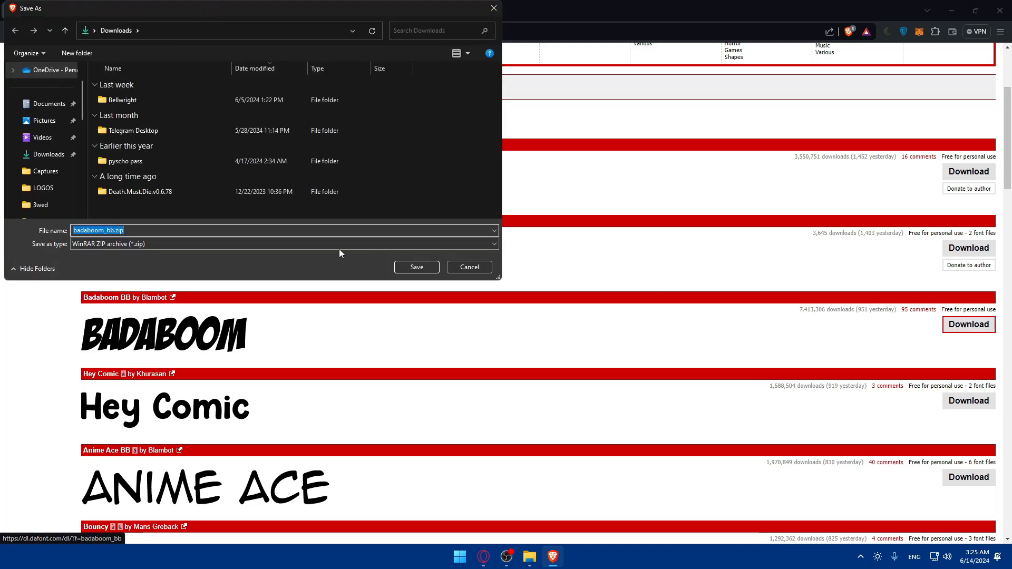
pyautogui.click(414, 265)
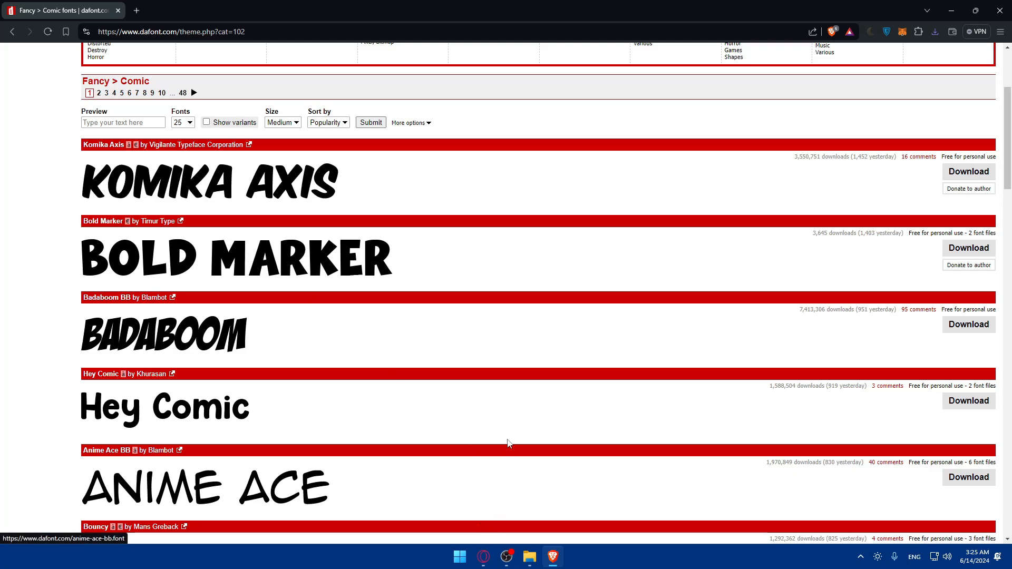
# Open the Downloads folder in File Explorer.
pyautogui.press('super+e')
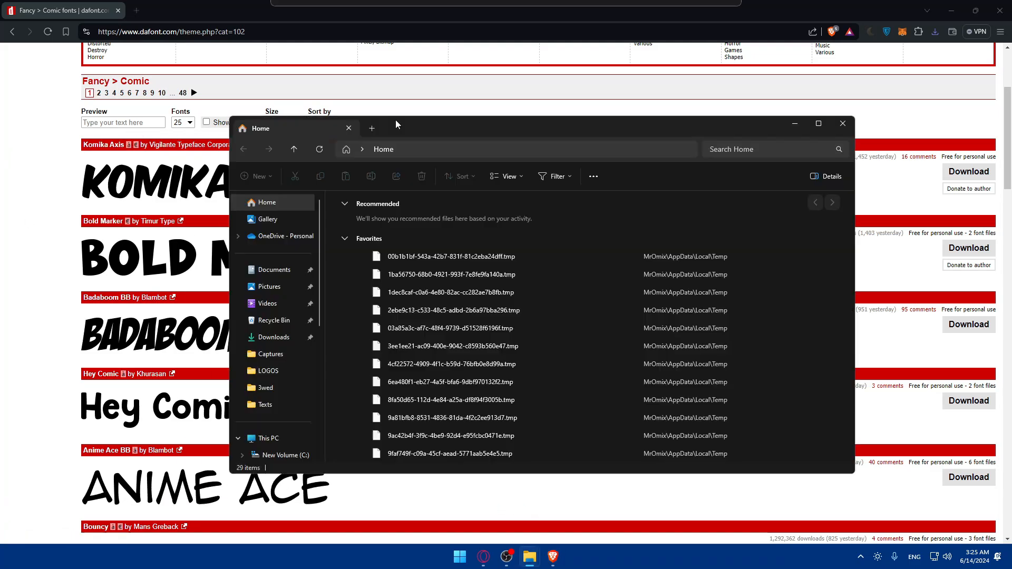
pyautogui.click(273, 338)
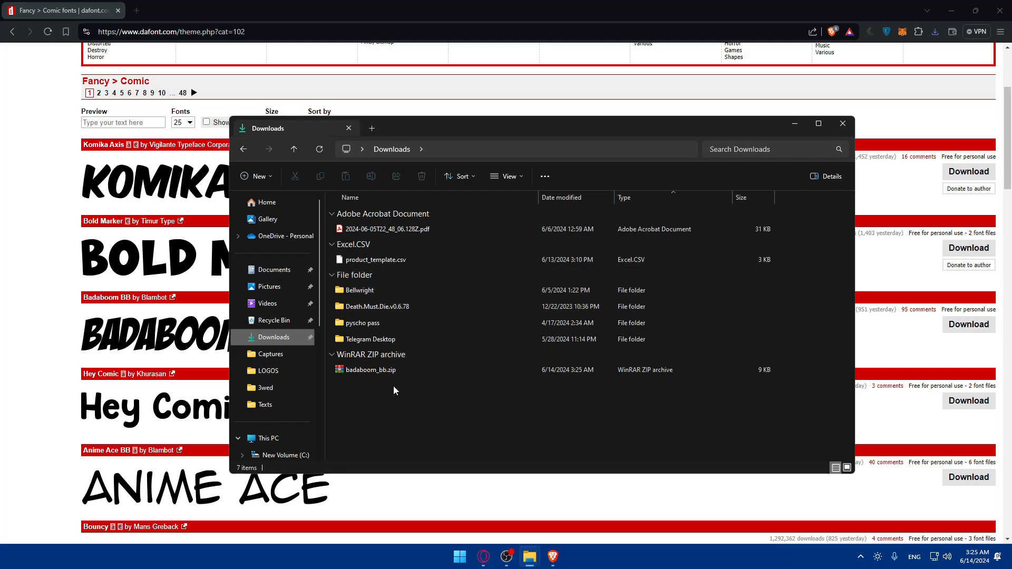
pyautogui.rightClick(454, 370)
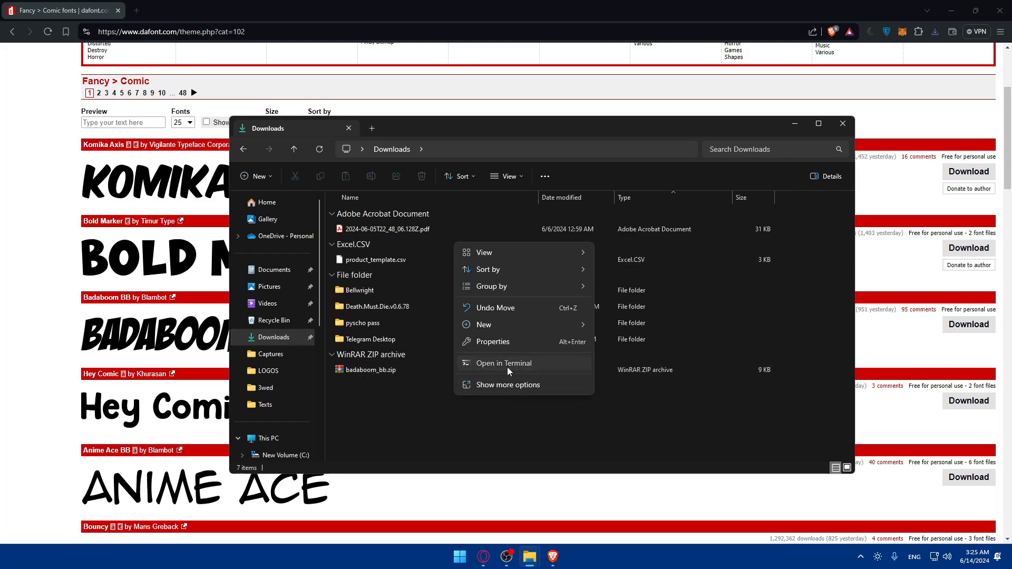
pyautogui.click(446, 373)
pyautogui.click(694, 134)
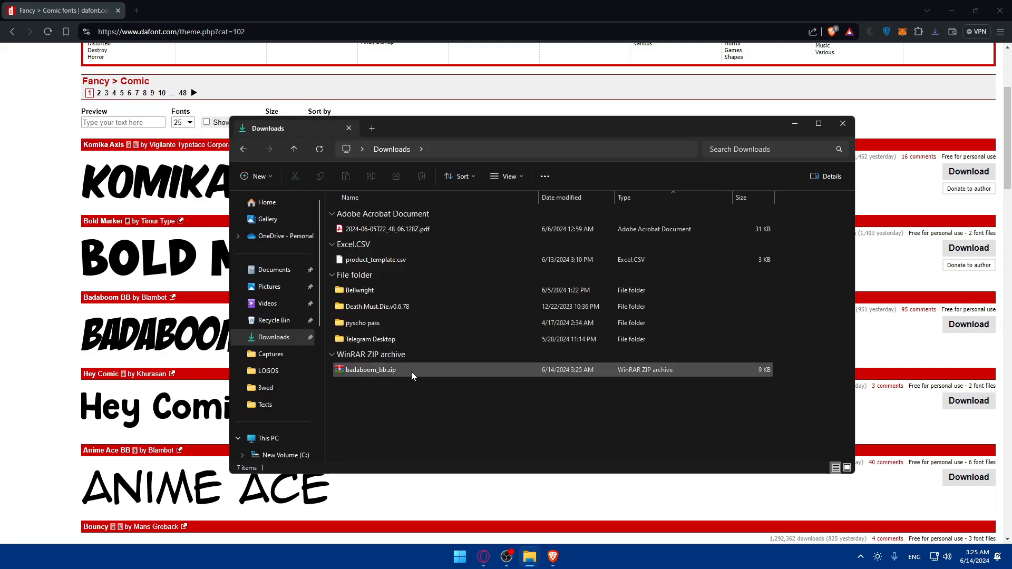
pyautogui.rightClick(412, 403)
pyautogui.click(407, 397)
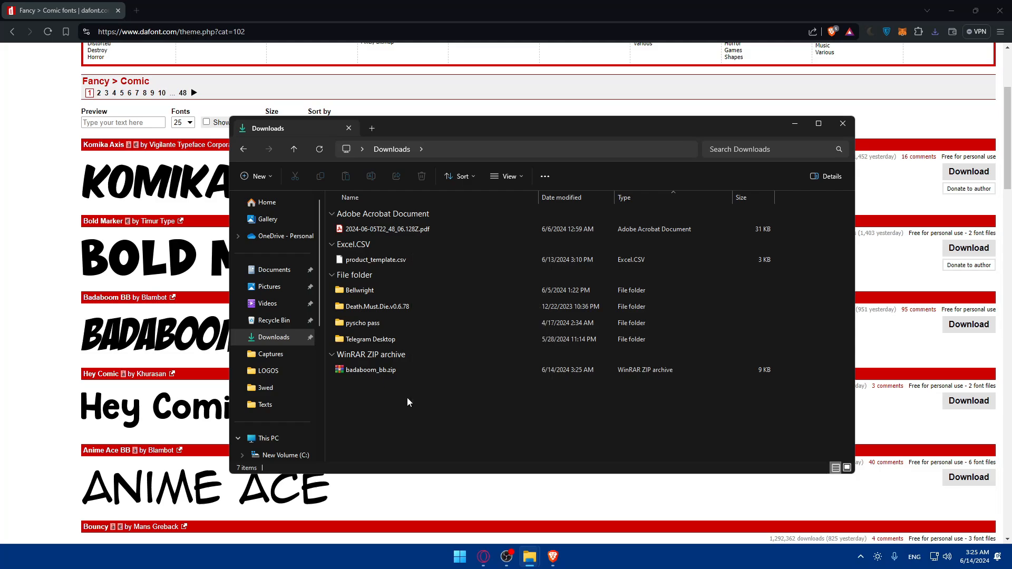
pyautogui.rightClick(420, 396)
pyautogui.click(445, 388)
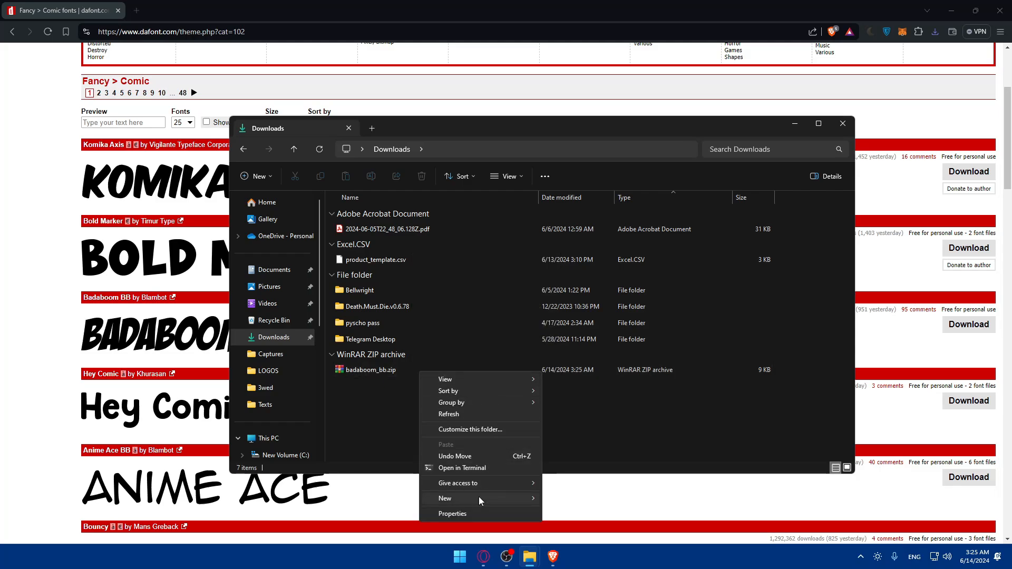
pyautogui.click(418, 381)
# Extract the contents of badaboom_bb.zip directly into the Downloads folder with WinRAR.
pyautogui.click(425, 371)
pyautogui.rightClick(425, 371)
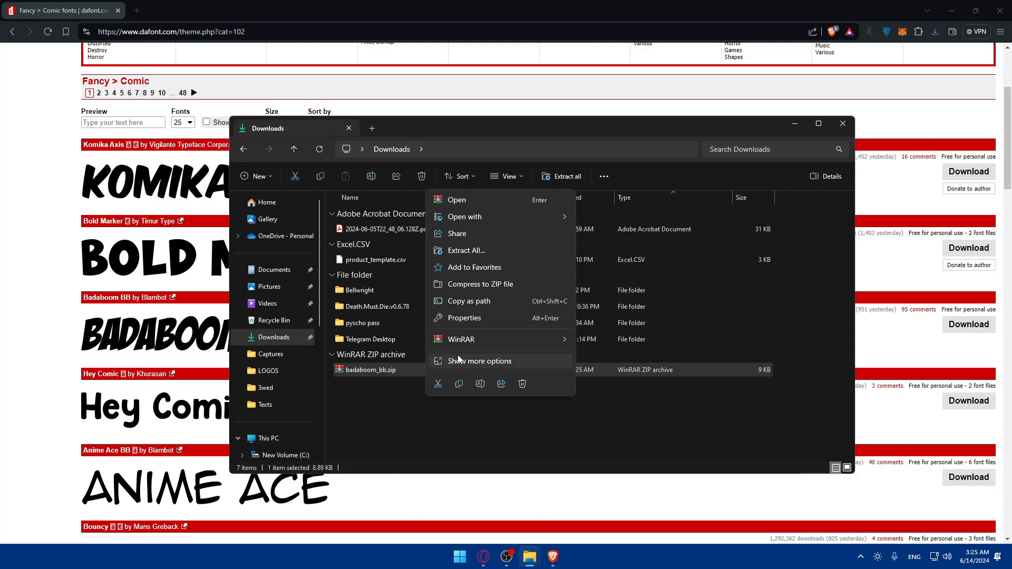
pyautogui.moveTo(473, 340)
pyautogui.click(599, 392)
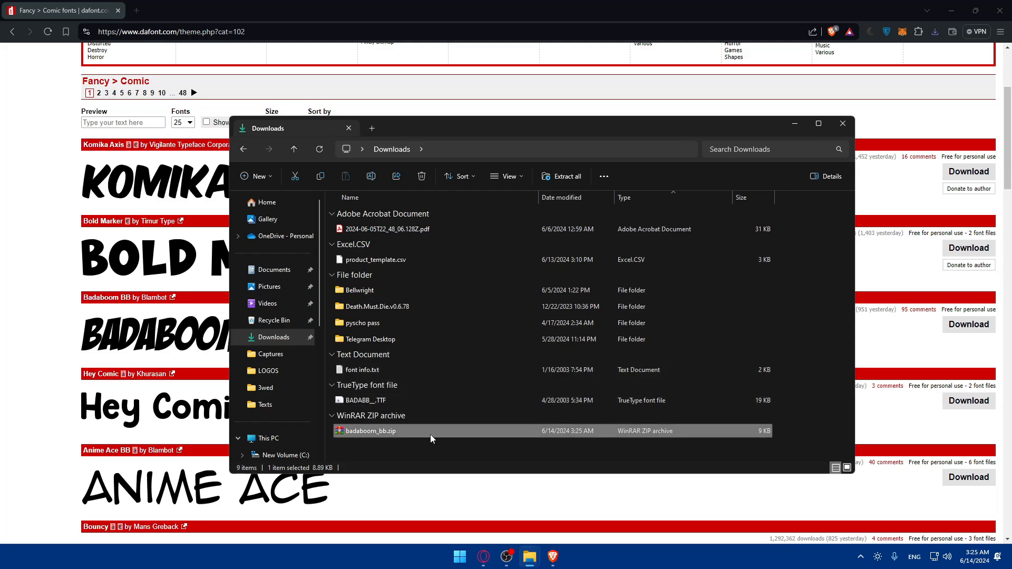
# Delete the badaboom_bb.zip archive and, after viewing its text, the extracted font info.txt file.
pyautogui.press('Delete')
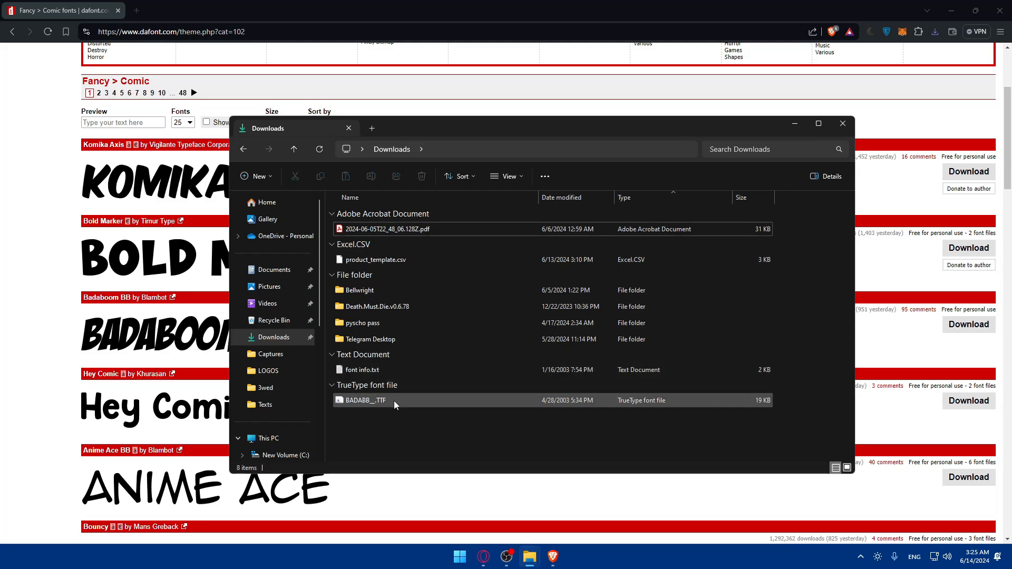
pyautogui.doubleClick(399, 369)
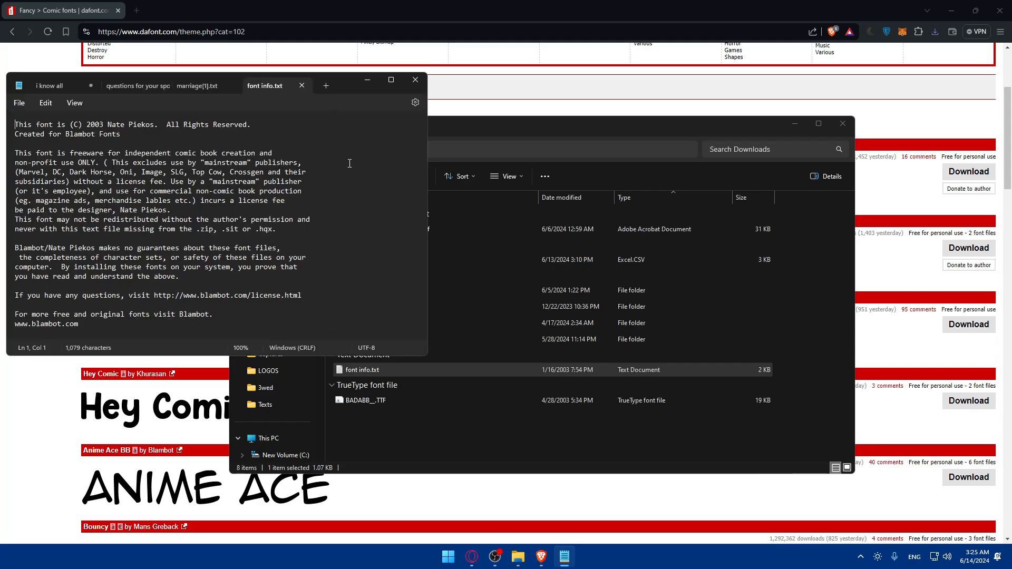
pyautogui.click(415, 80)
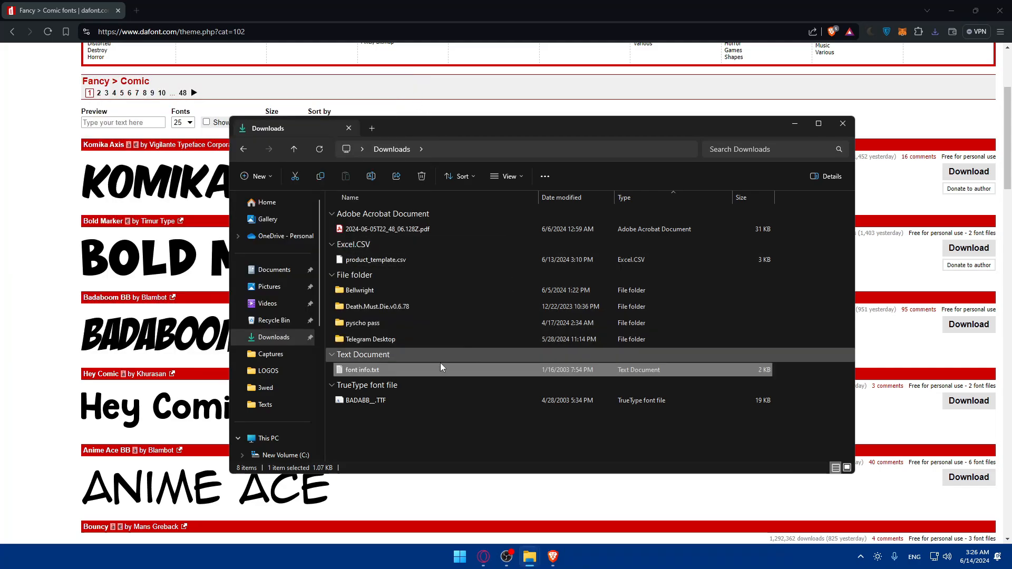
pyautogui.press('Delete')
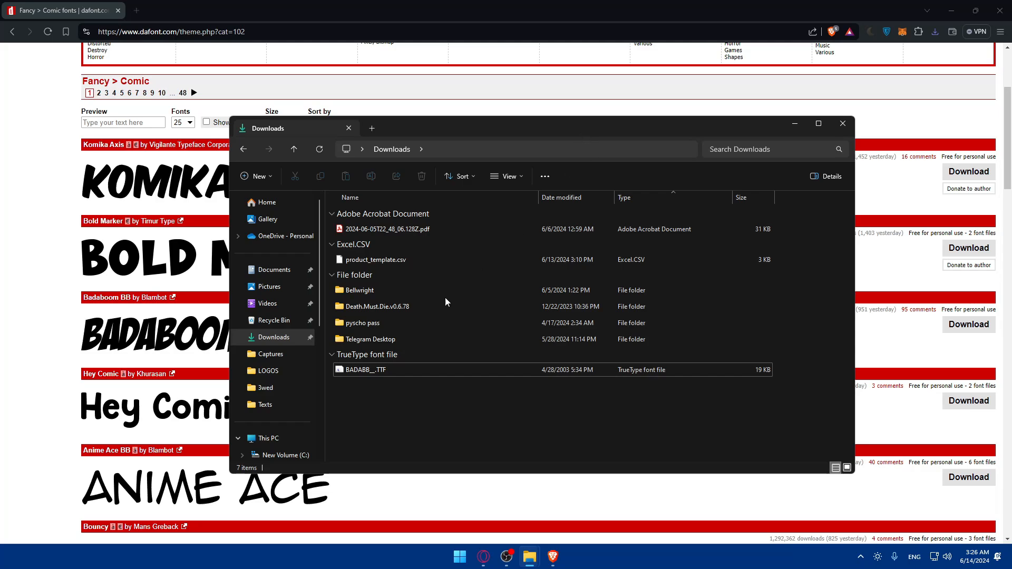
# Switch back to Brave, open shopify.com in a new tab and log in to the store's admin home page.
pyautogui.moveTo(542, 131); pyautogui.dragTo(0, 146)
pyautogui.click(460, 337)
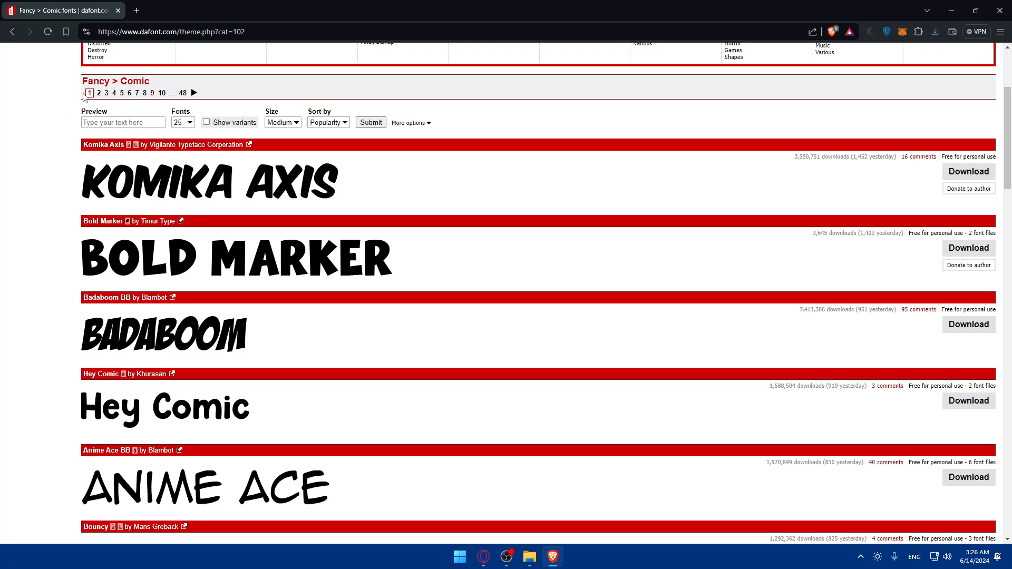
pyautogui.click(137, 10)
pyautogui.write('sho')
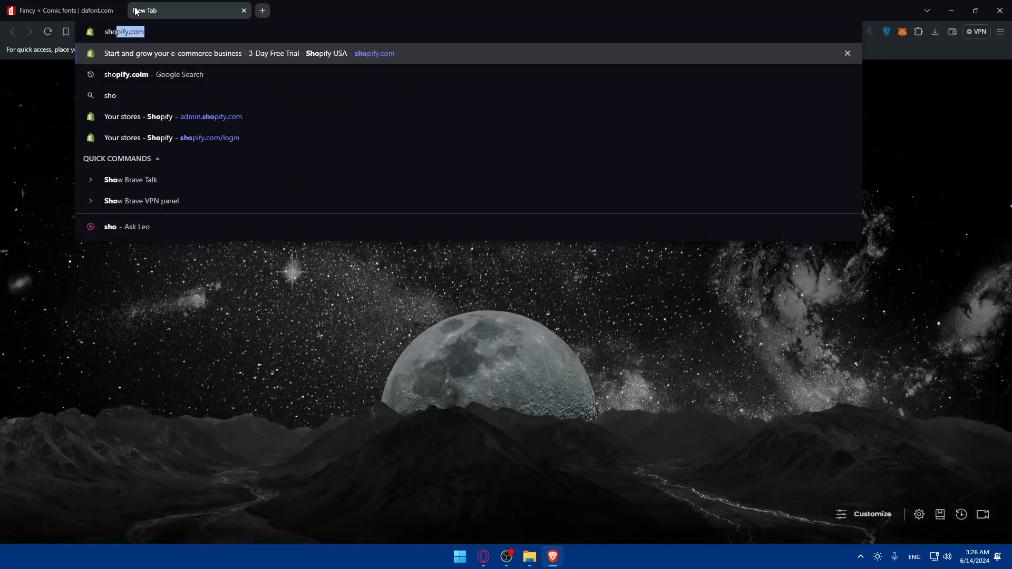
pyautogui.write('pify.co')
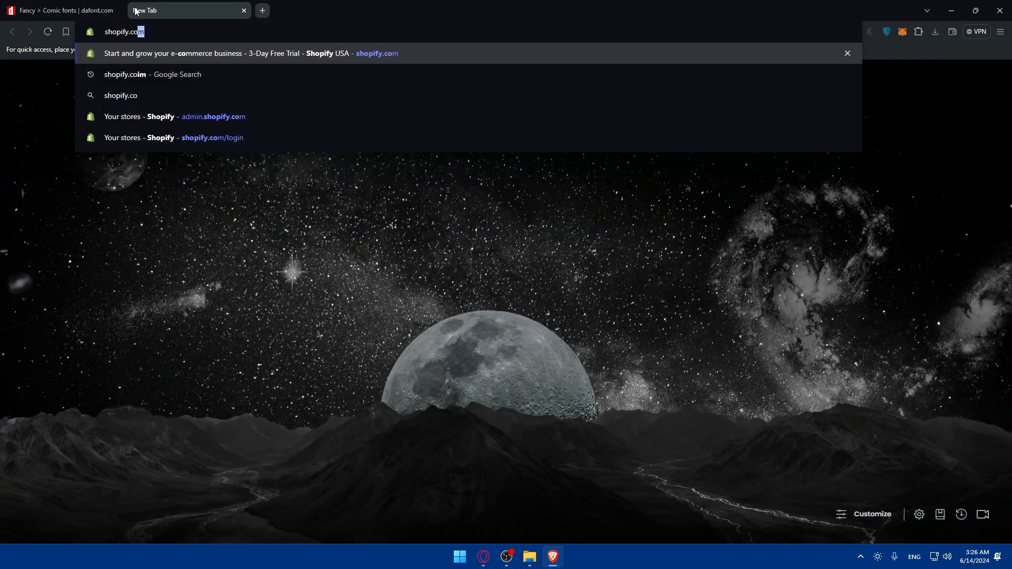
pyautogui.press('Return')
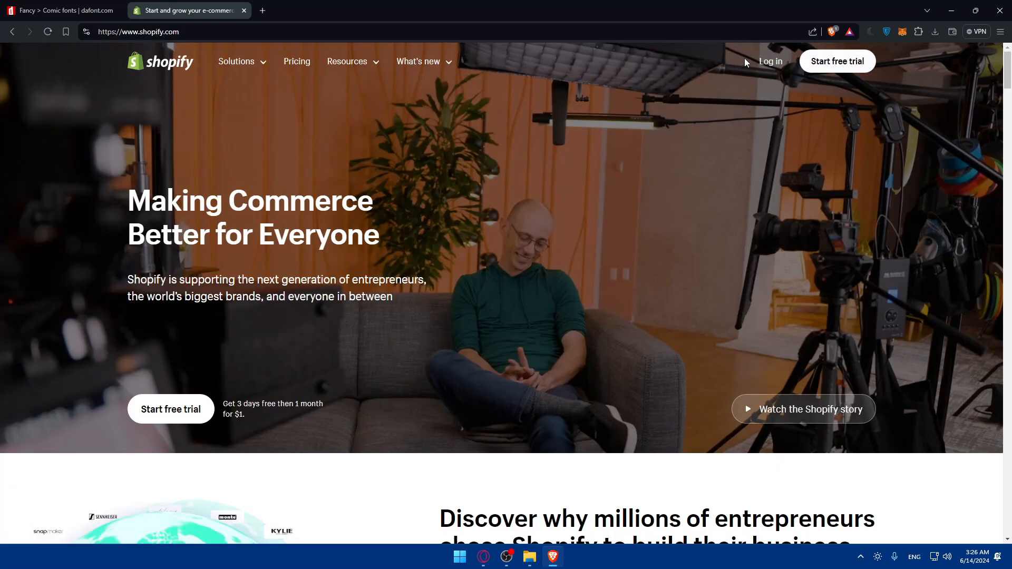
pyautogui.click(764, 62)
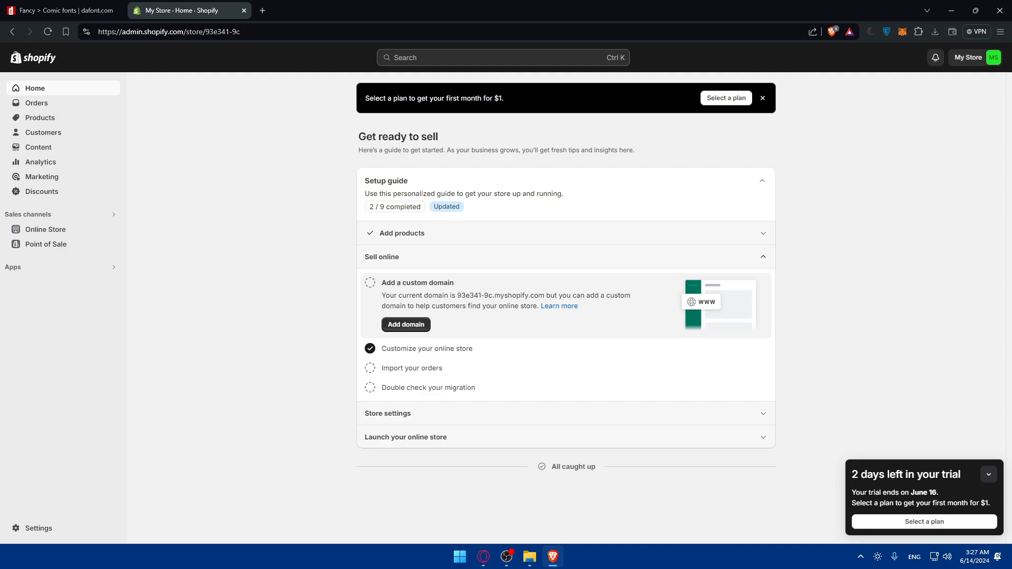
# Open the theme customizer for the current Dawn theme from the Online Store themes page.
pyautogui.hotkey('ctrl', 'f')
pyautogui.click(48, 232)
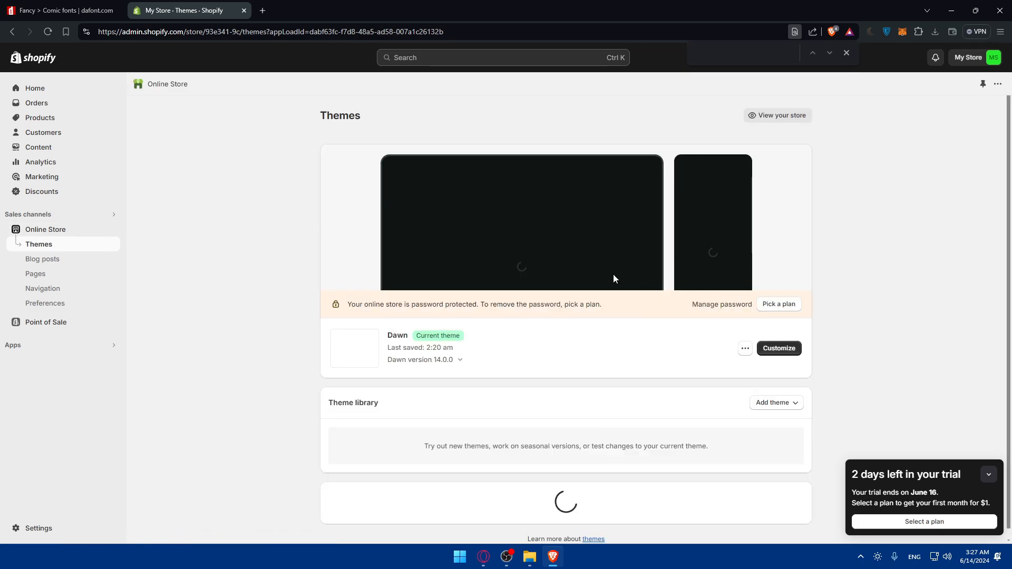
pyautogui.scroll(-2, 677, 255)
pyautogui.click(779, 261)
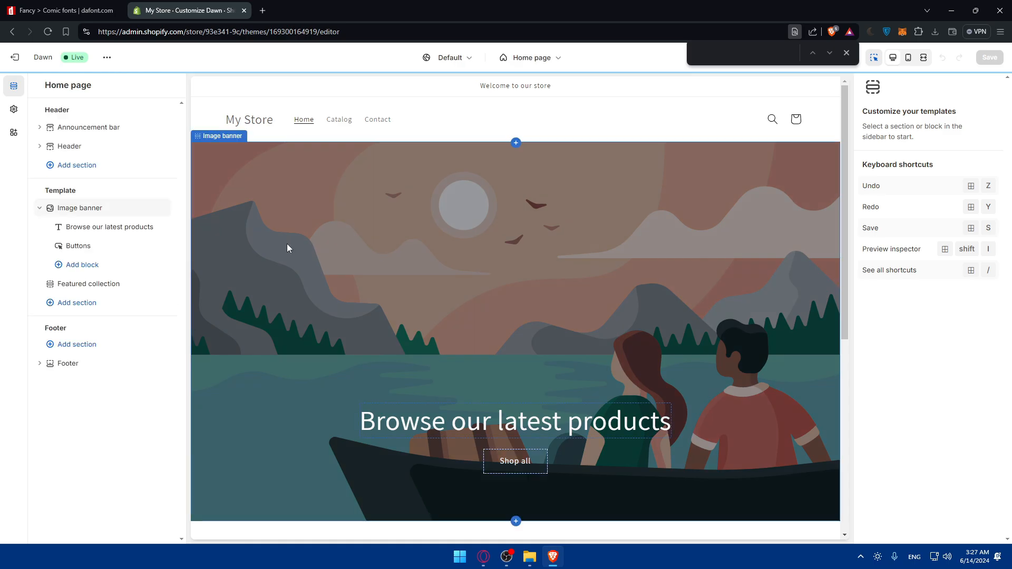
# Select the store's header section and expand the Typography category in the theme settings.
pyautogui.click(261, 123)
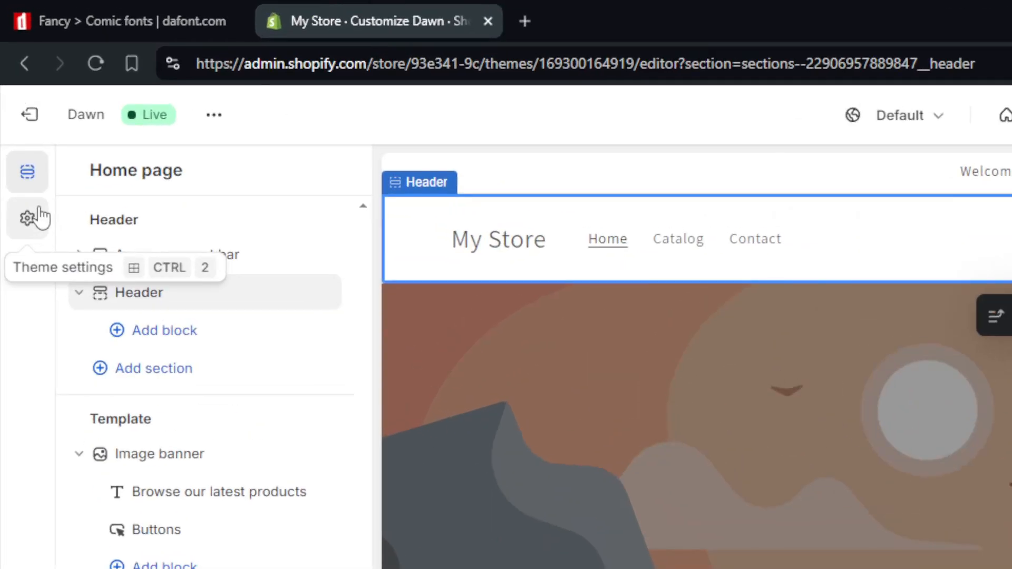
pyautogui.click(19, 114)
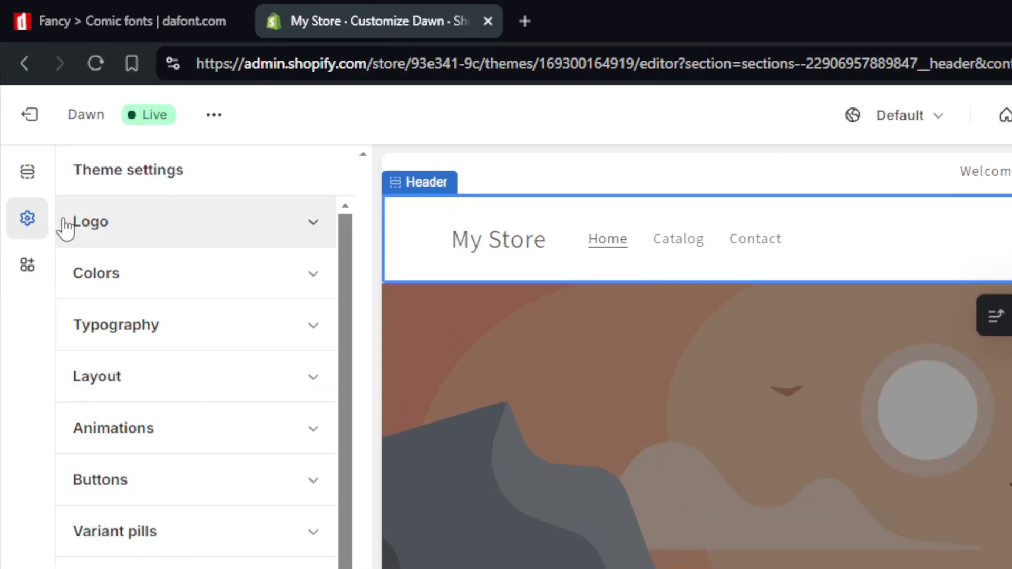
pyautogui.click(194, 322)
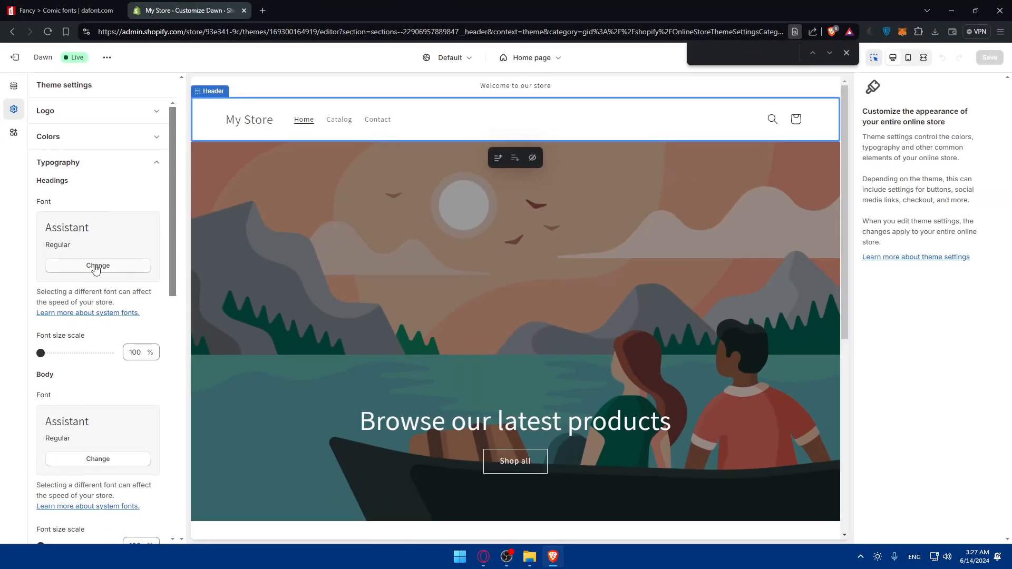
# Browse the built-in fonts offered for the headings, then close the font picker without choosing one.
pyautogui.click(94, 265)
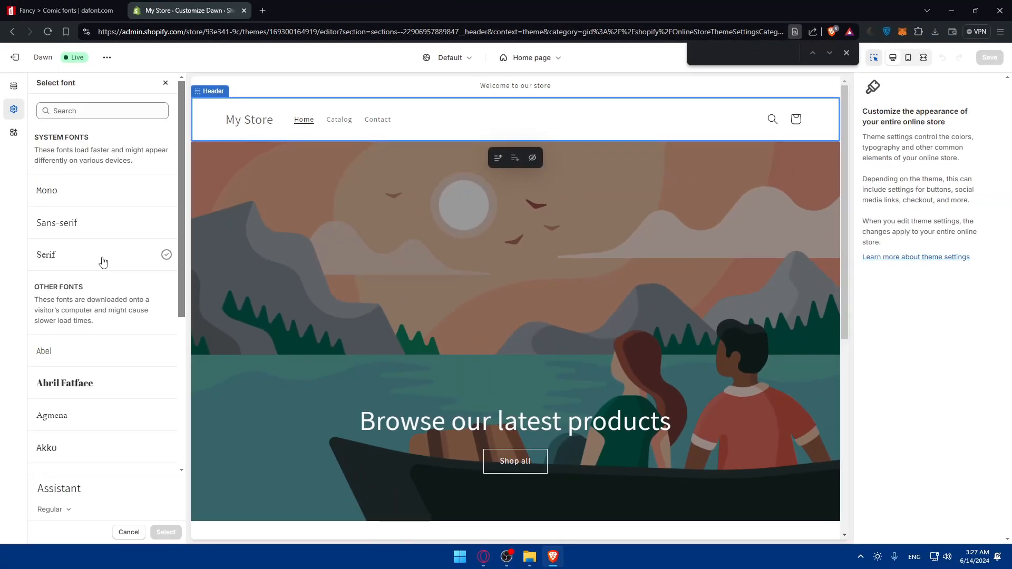
pyautogui.scroll(-10, 100, 262)
pyautogui.scroll(-15, 98, 258)
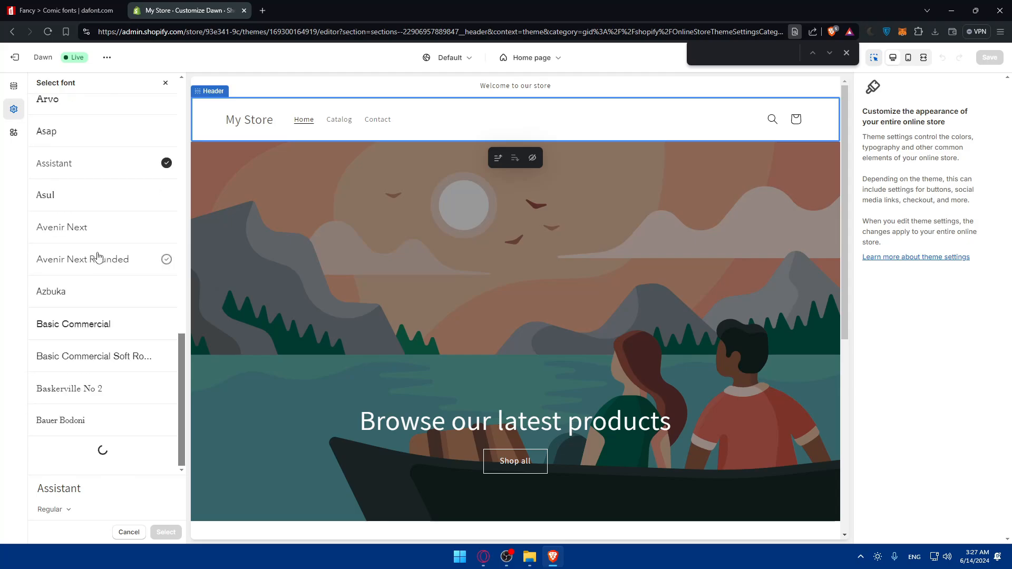
pyautogui.scroll(-15, 98, 263)
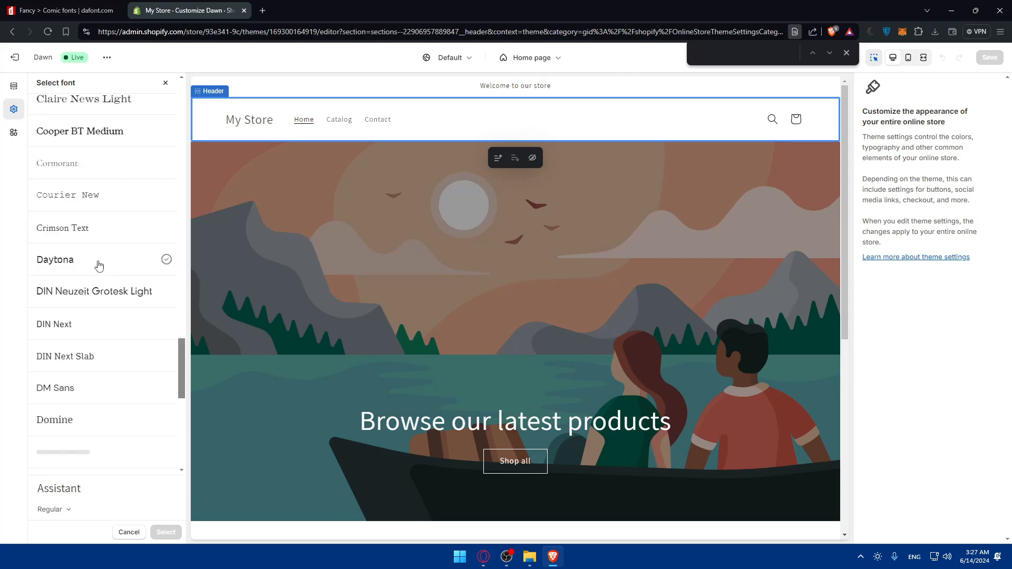
pyautogui.scroll(-15, 116, 272)
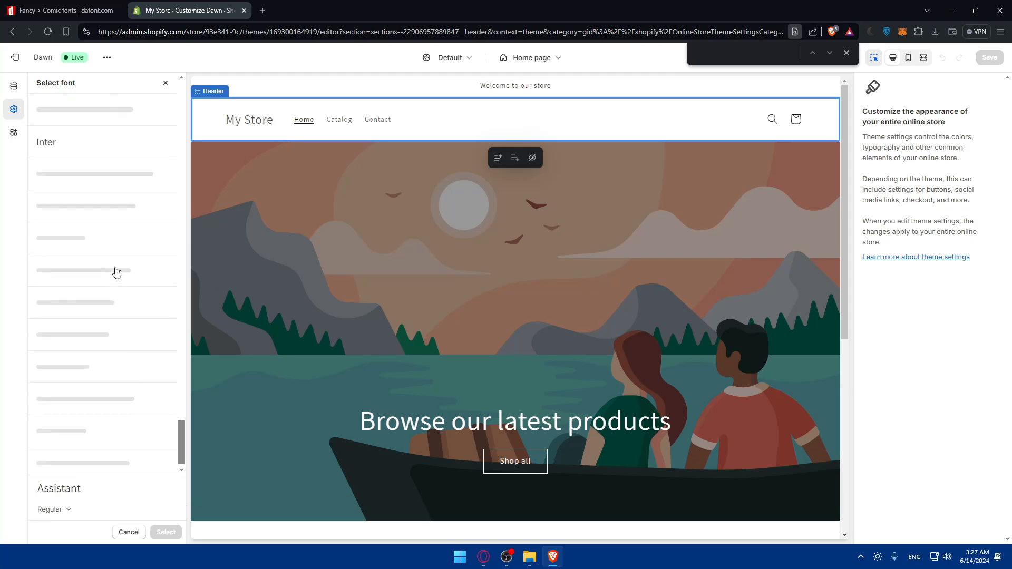
pyautogui.scroll(-15, 116, 283)
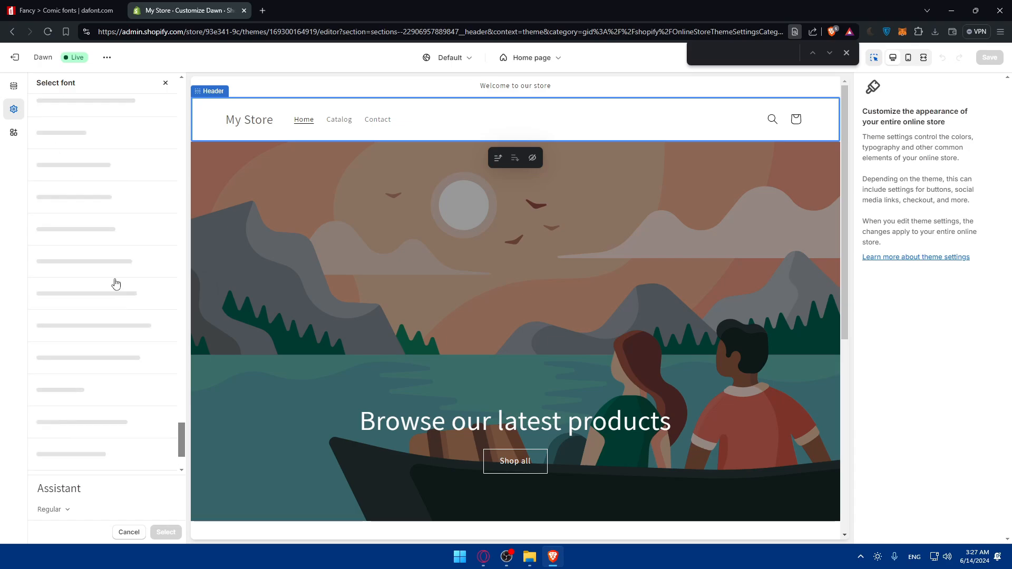
pyautogui.scroll(-15, 116, 283)
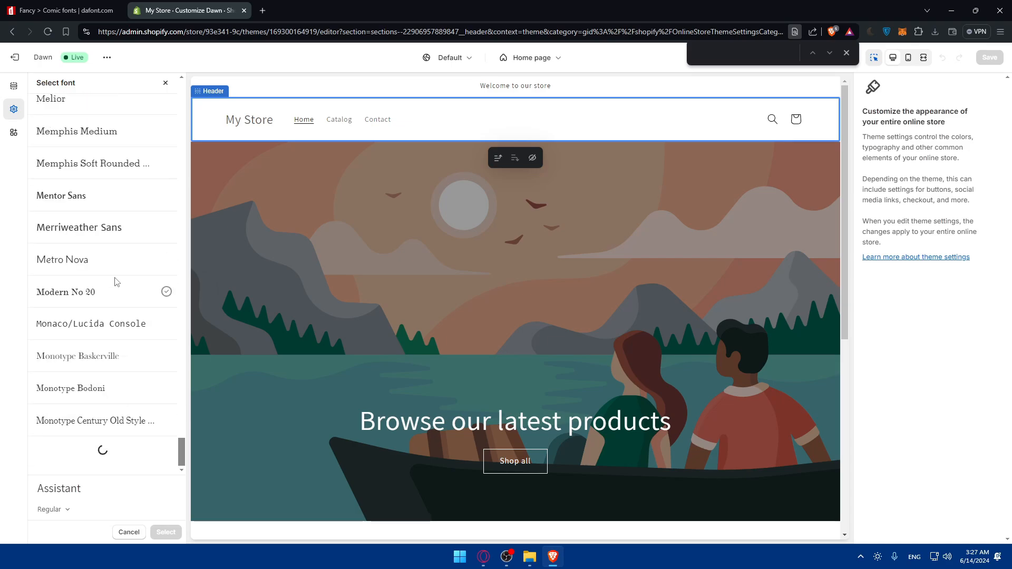
pyautogui.scroll(-15, 116, 282)
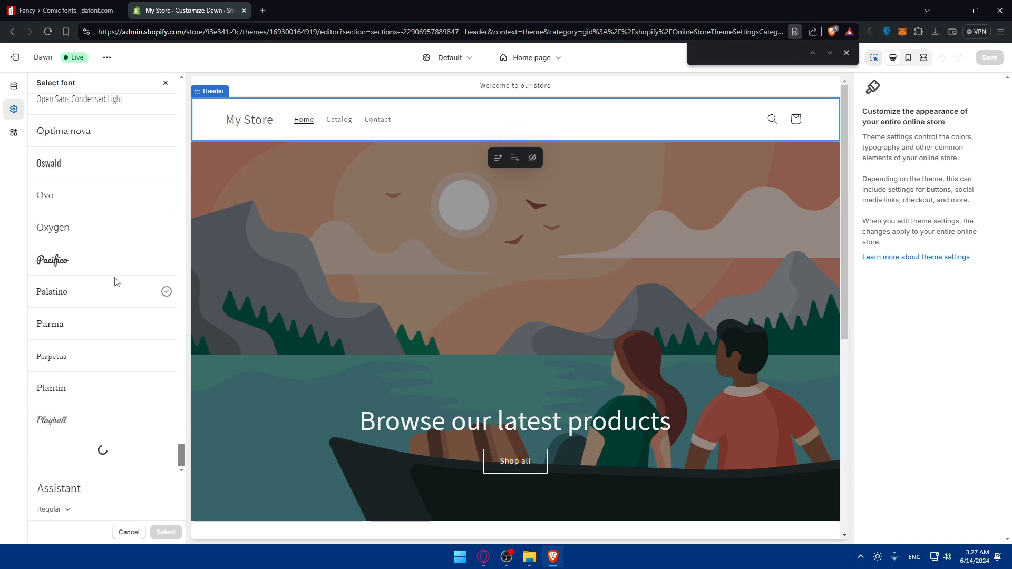
pyautogui.scroll(-15, 116, 282)
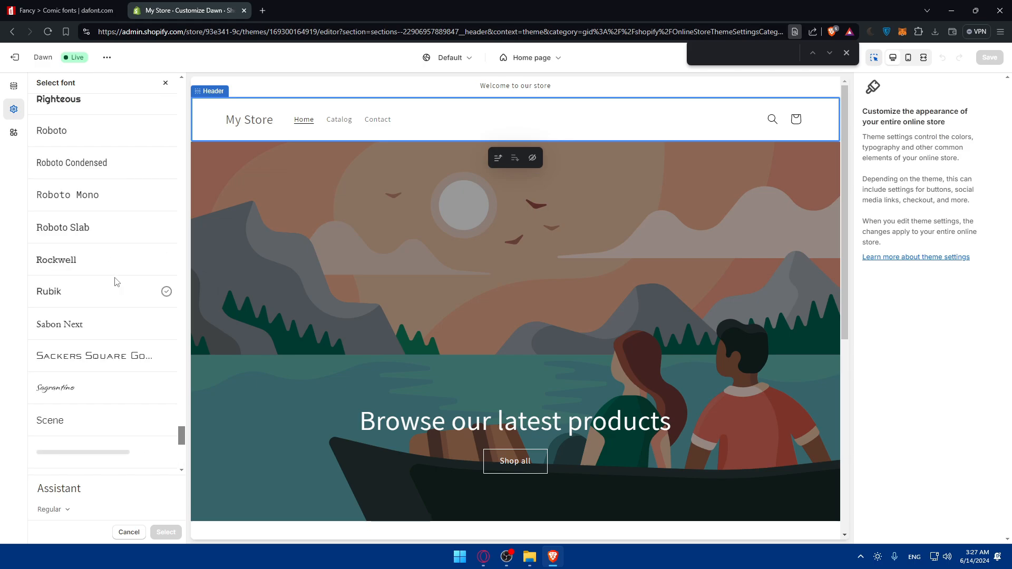
pyautogui.scroll(-10, 116, 282)
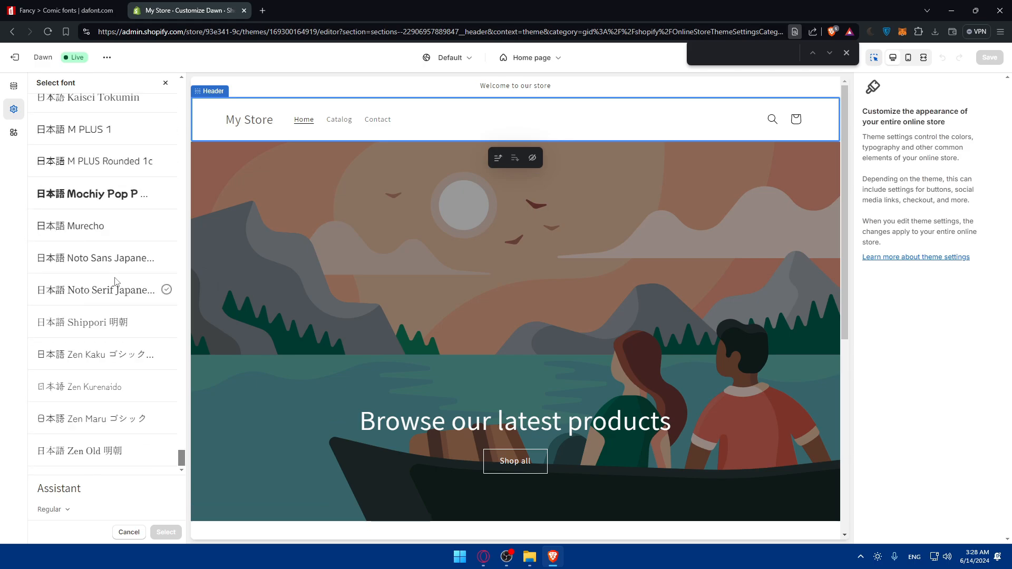
pyautogui.scroll(20, 116, 282)
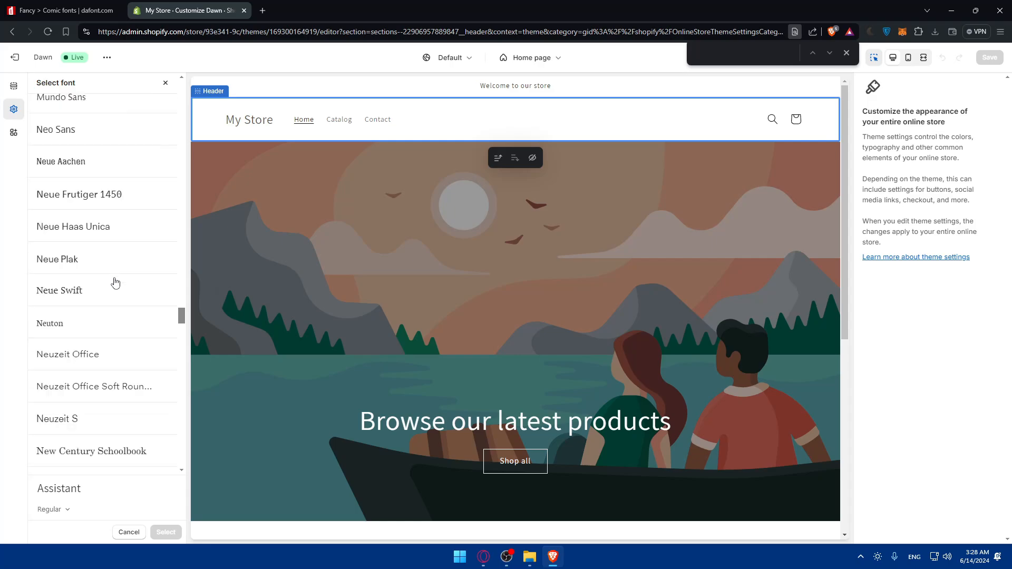
pyautogui.scroll(20, 163, 262)
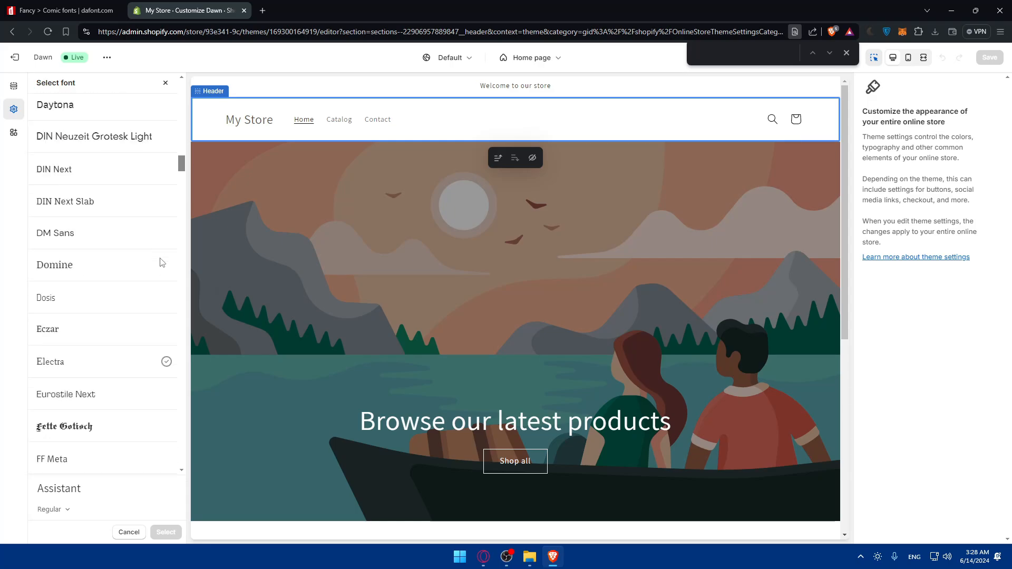
pyautogui.scroll(10, 161, 261)
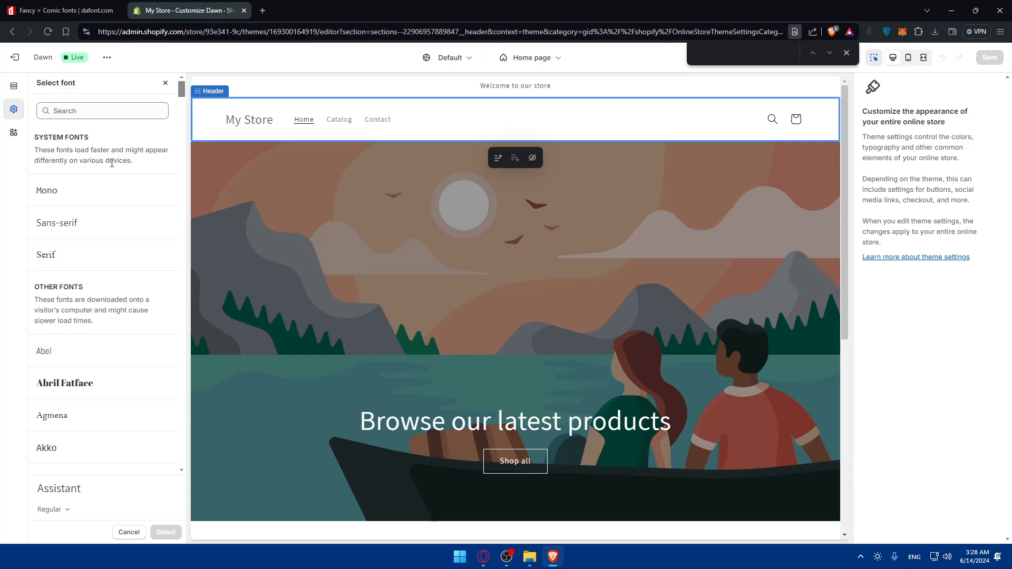
pyautogui.scroll(10, 83, 310)
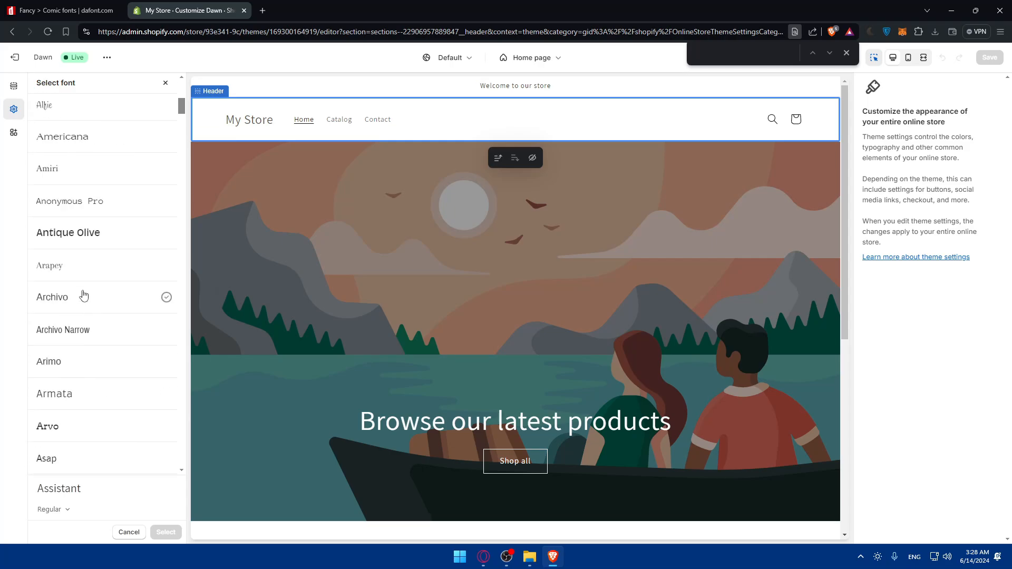
pyautogui.click(166, 82)
# Review the heading and body font settings, collapse Typography and look over the remaining theme settings categories.
pyautogui.scroll(-3, 126, 340)
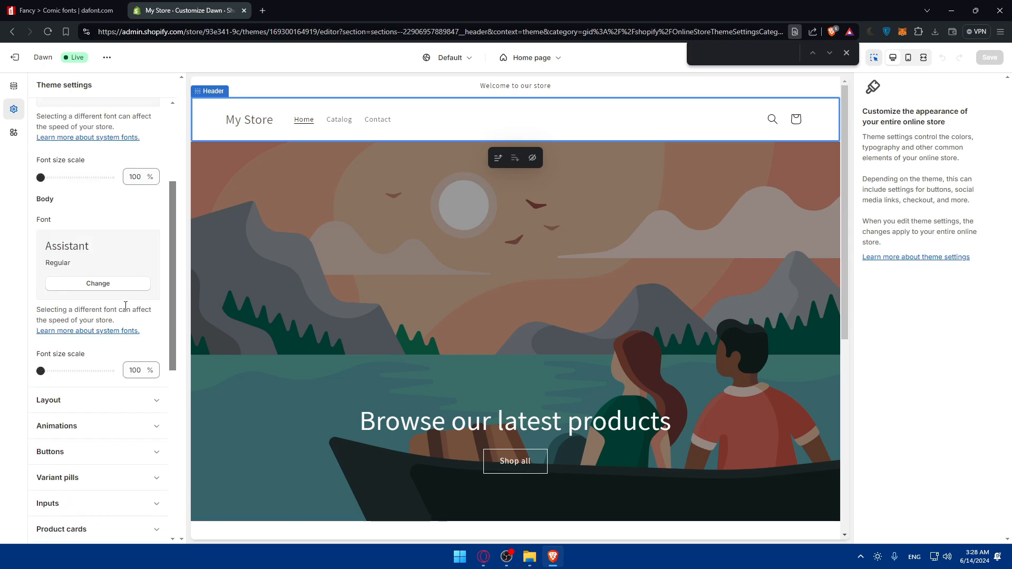
pyautogui.scroll(3, 138, 293)
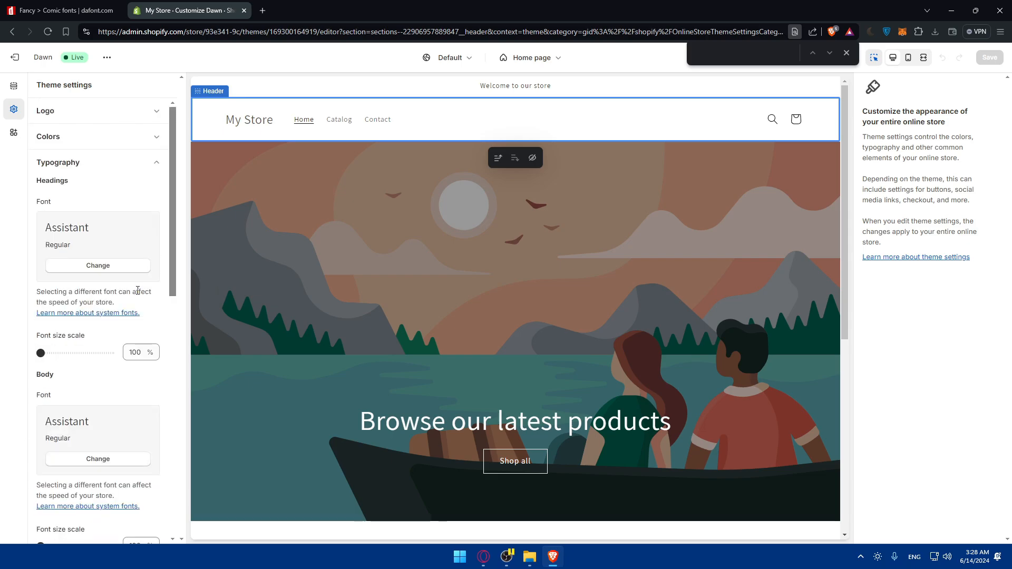
pyautogui.scroll(-3, 129, 221)
pyautogui.scroll(3, 126, 217)
pyautogui.scroll(-3, 127, 217)
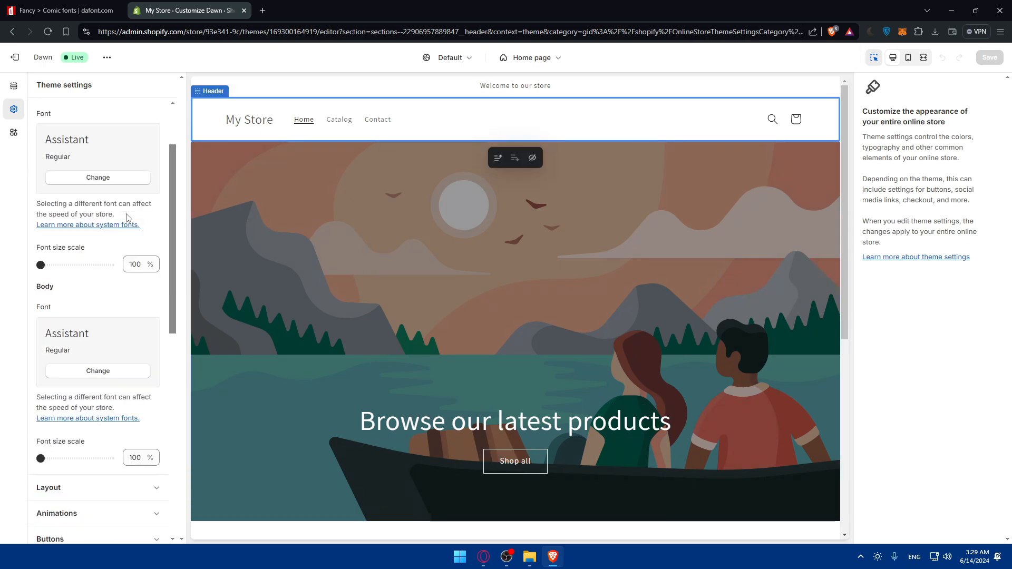
pyautogui.scroll(-3, 126, 217)
pyautogui.scroll(-5, 127, 219)
pyautogui.scroll(7, 127, 220)
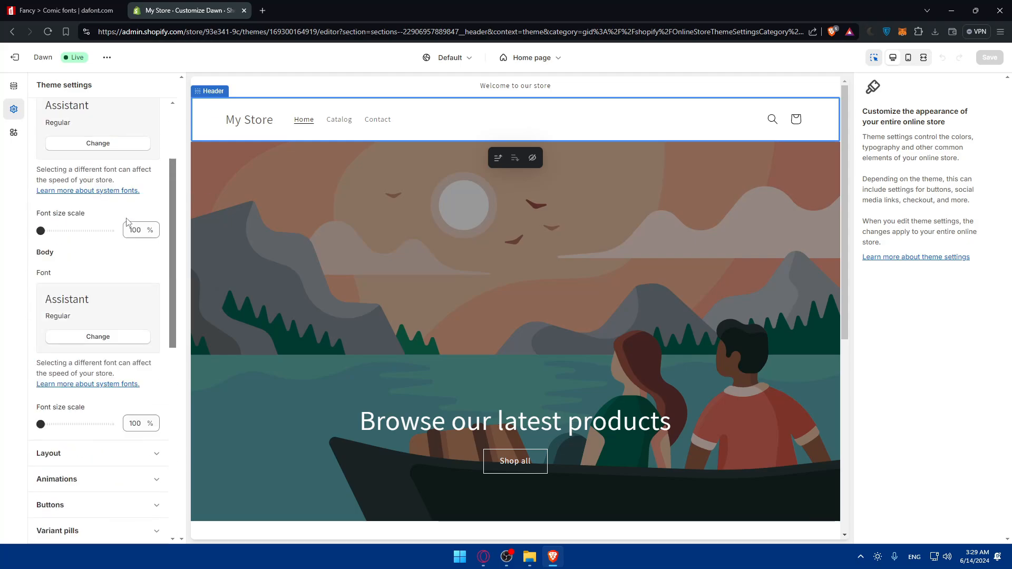
pyautogui.scroll(3, 127, 221)
pyautogui.click(111, 166)
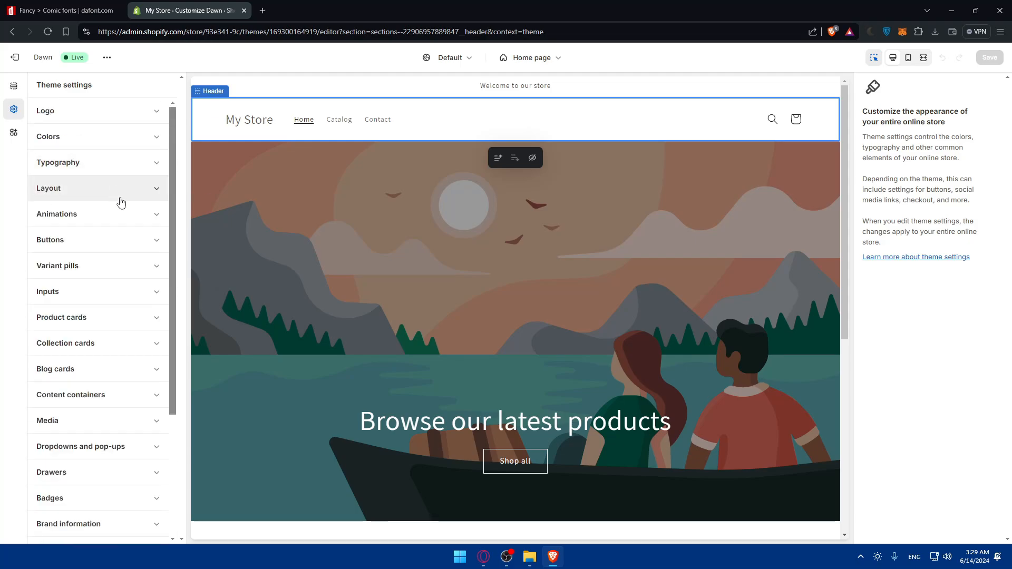
pyautogui.scroll(-3, 121, 202)
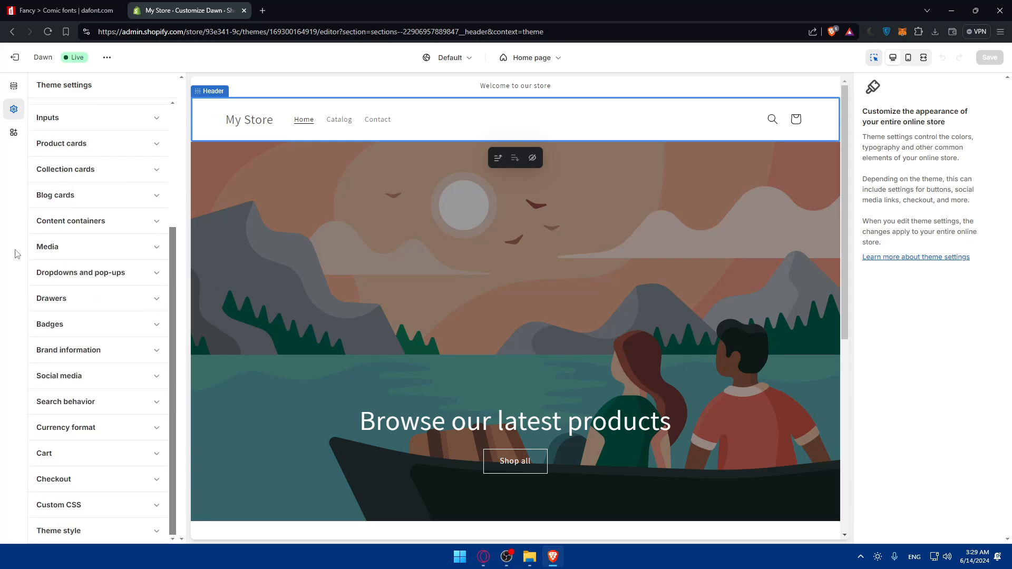
# Open shopify.com in a new browser tab and go to the store's admin home page.
pyautogui.click(266, 14)
pyautogui.write('sh')
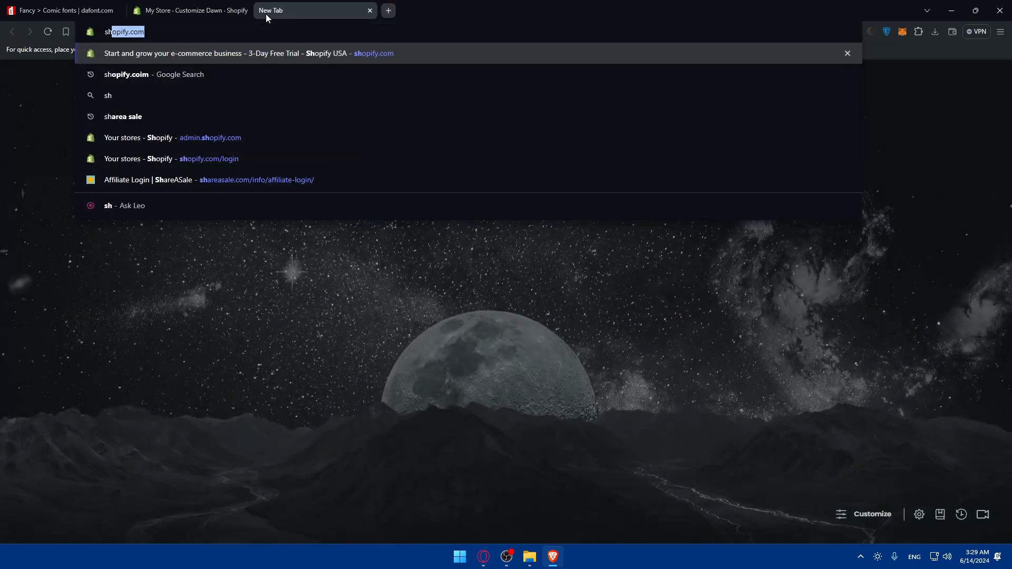
pyautogui.press('Return')
pyautogui.click(756, 61)
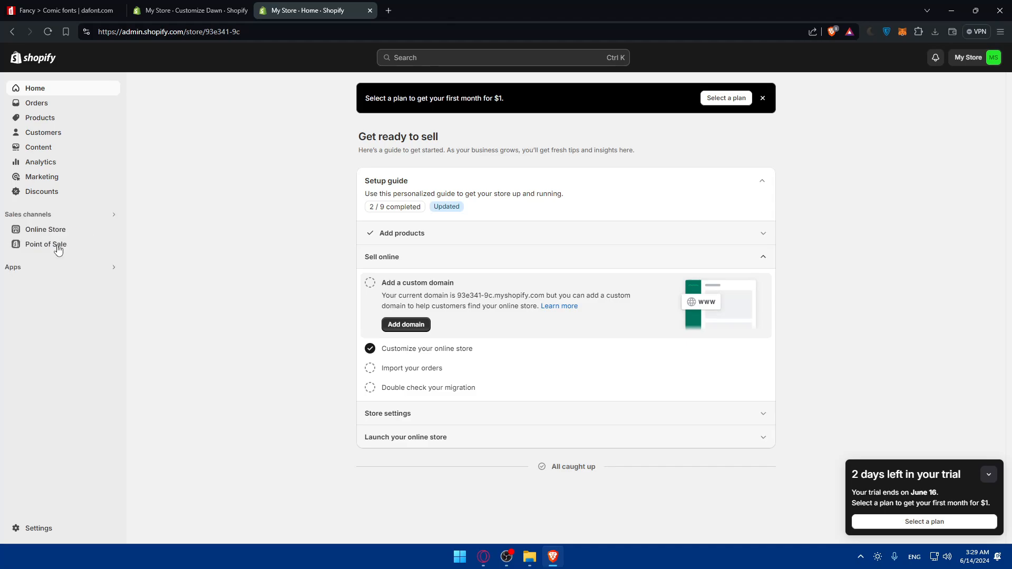
# Open the code editor for the current Dawn theme from the Online Store themes page.
pyautogui.click(56, 229)
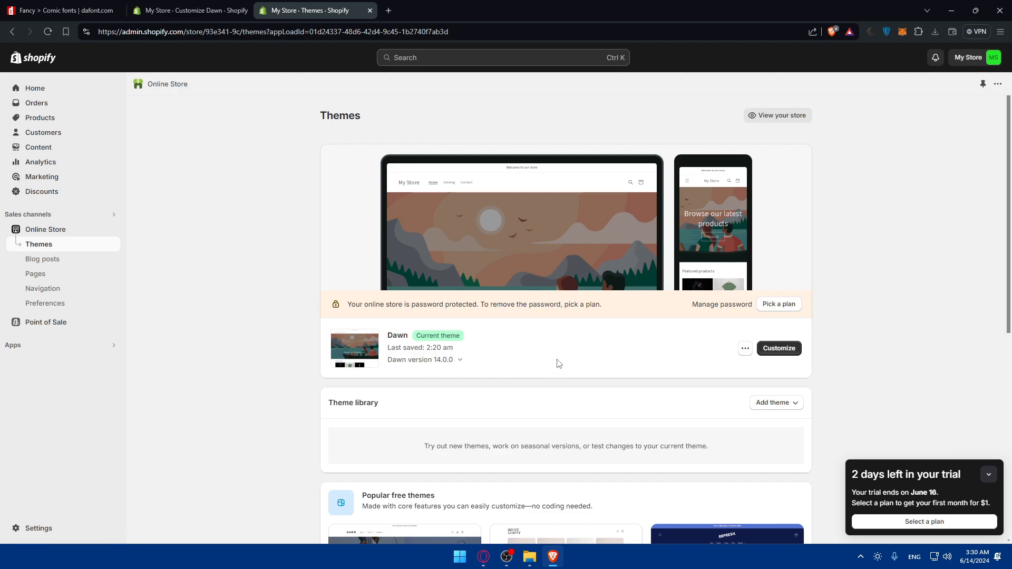
pyautogui.click(745, 348)
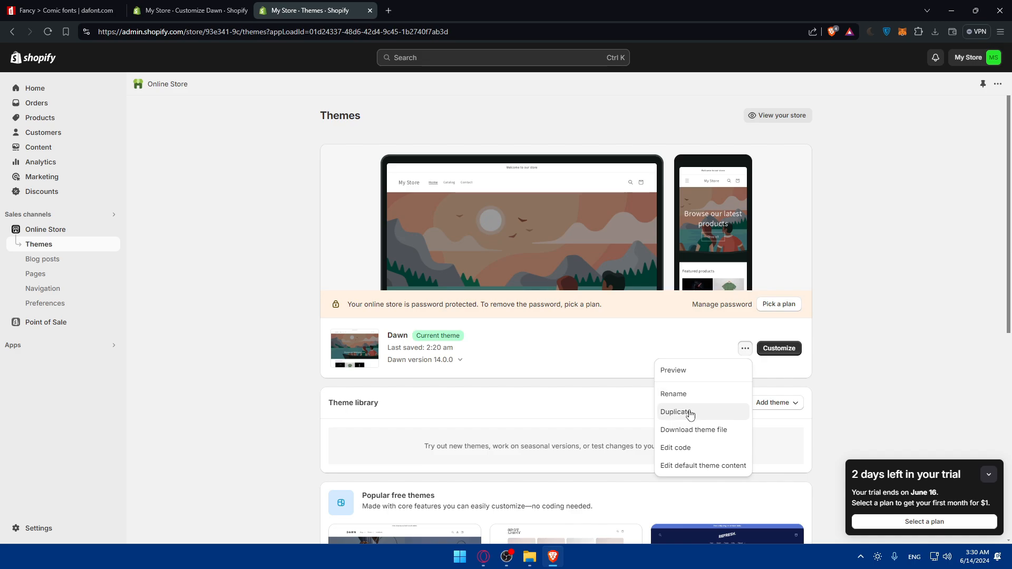
pyautogui.click(693, 448)
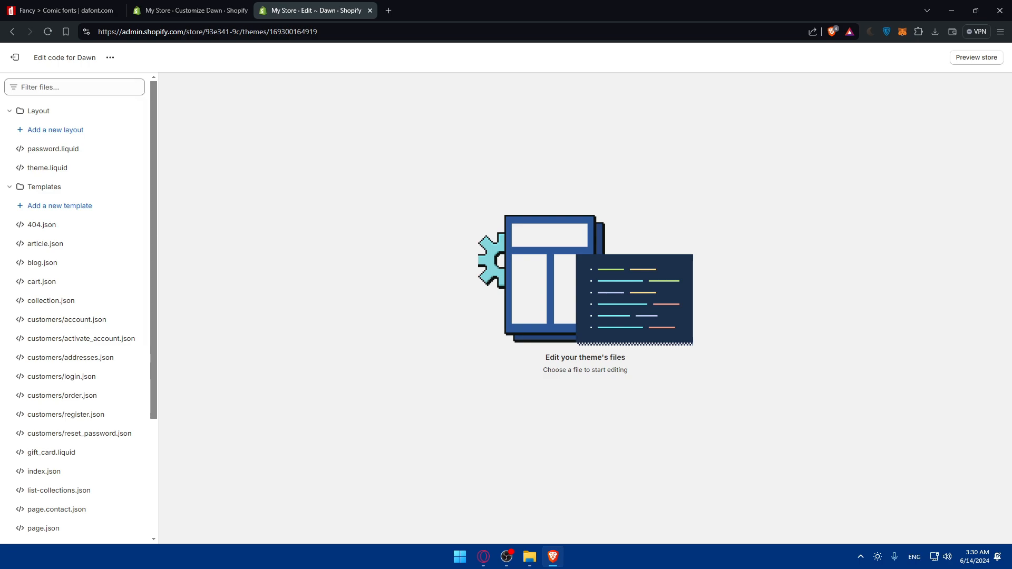
# Expand the Assets folder in the theme's file list and collapse the Templates and Layout folders.
pyautogui.scroll(-3, 97, 228)
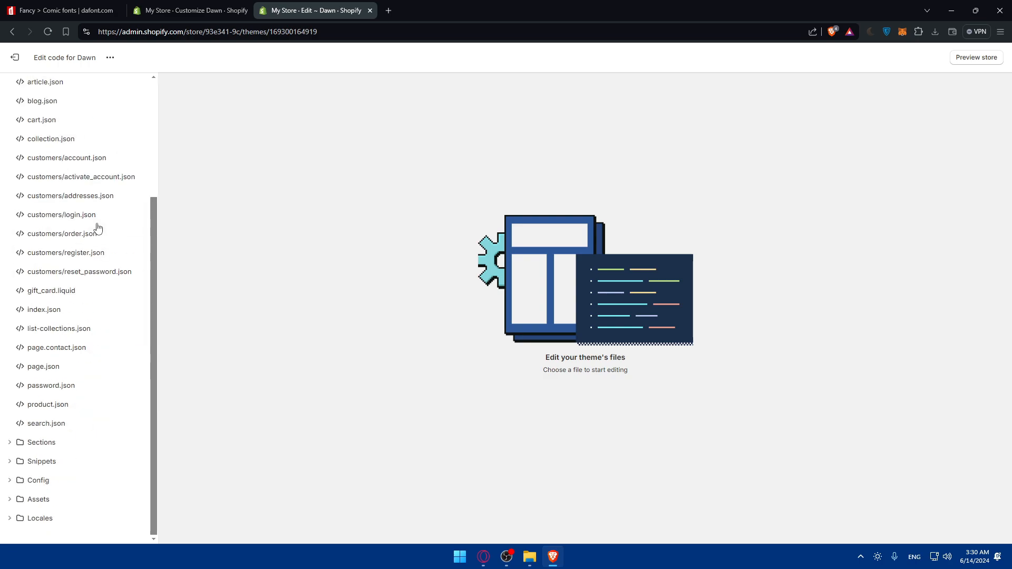
pyautogui.click(10, 499)
pyautogui.scroll(-3, 55, 492)
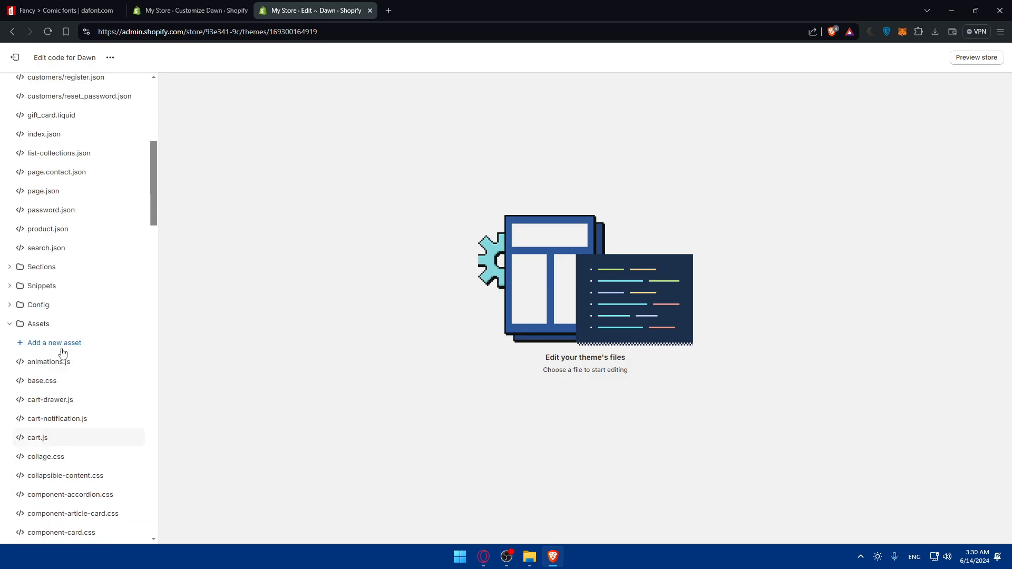
pyautogui.scroll(6, 58, 337)
pyautogui.click(8, 188)
pyautogui.click(10, 112)
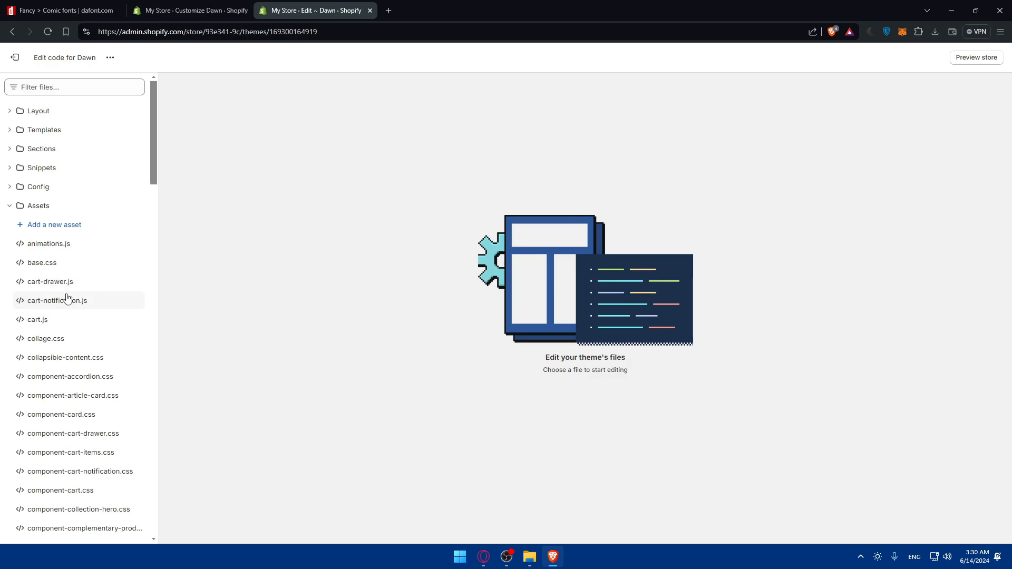
# Look through the list of files in the theme's Assets folder.
pyautogui.scroll(-15, 68, 410)
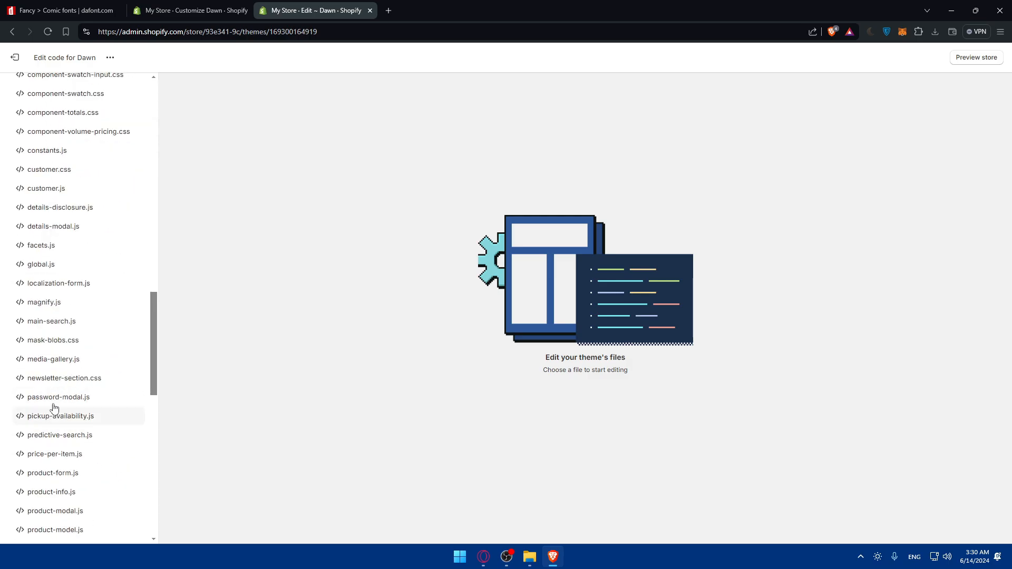
pyautogui.scroll(-13, 40, 382)
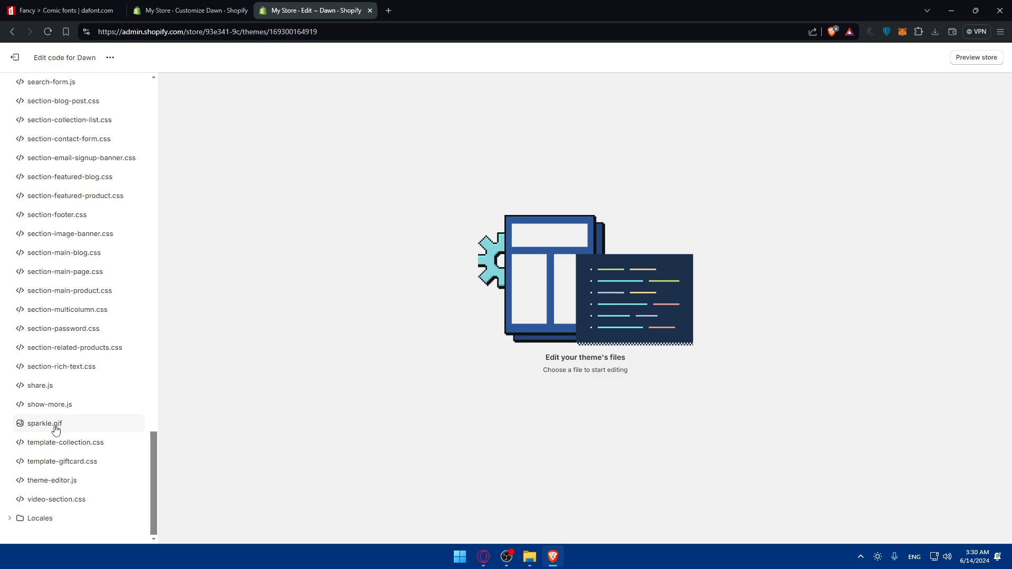
pyautogui.scroll(14, 56, 430)
pyautogui.scroll(8, 56, 430)
pyautogui.scroll(-13, 56, 430)
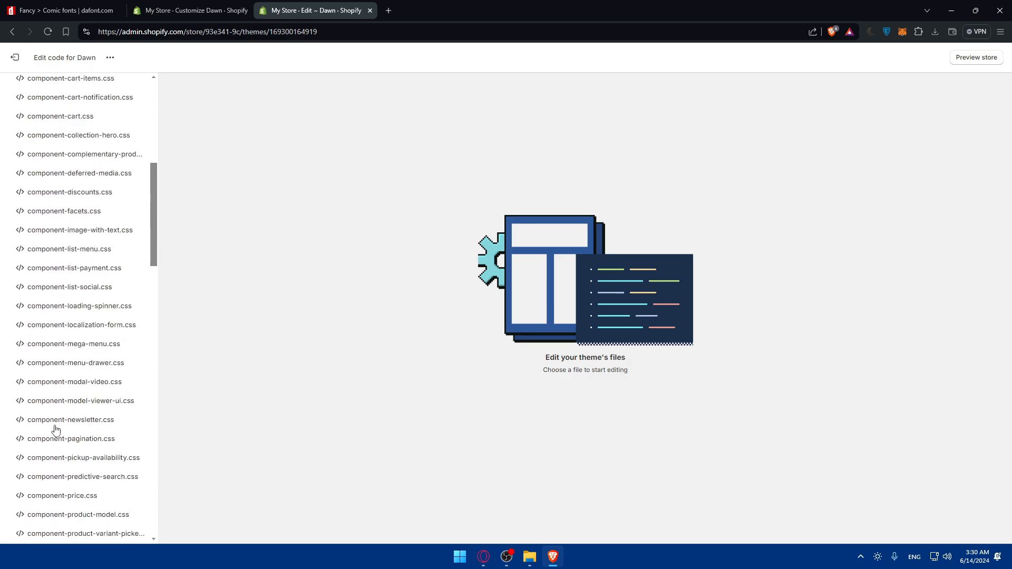
# Search the theme's file list for "theme" to look for an existing theme stylesheet, and close the search.
pyautogui.scroll(-5, 55, 430)
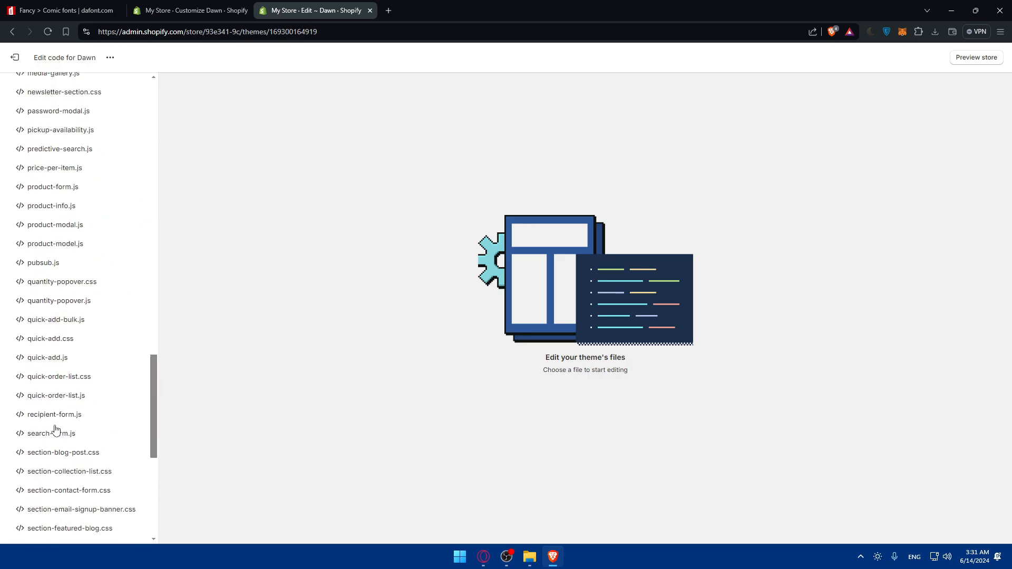
pyautogui.hotkey('ctrl', 'f')
pyautogui.write('theme')
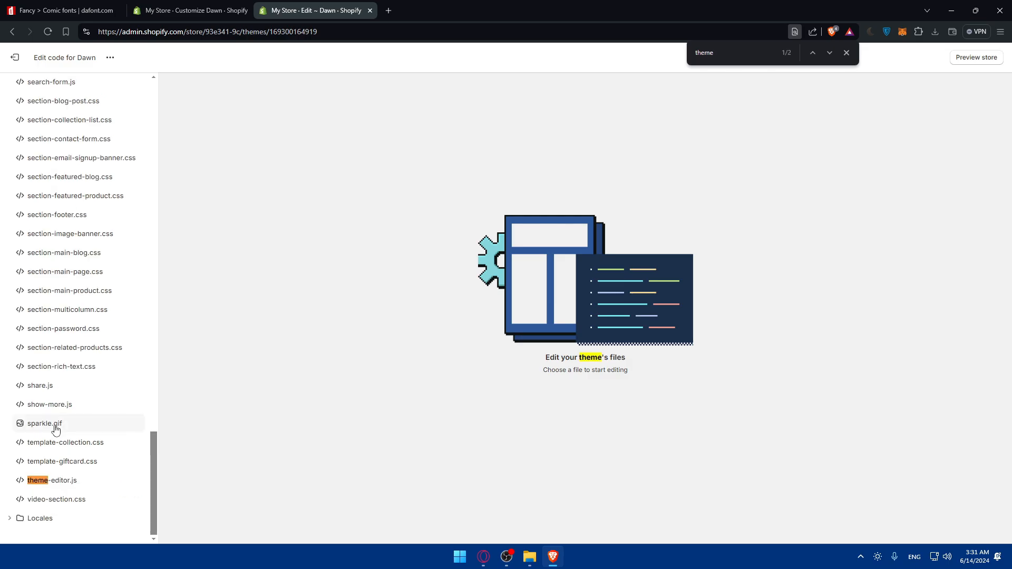
pyautogui.click(830, 54)
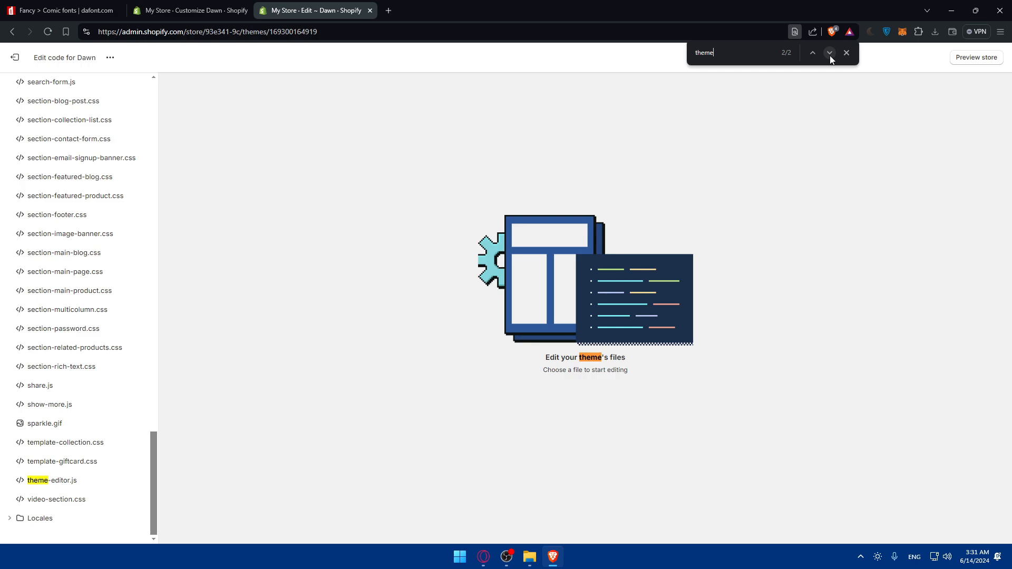
pyautogui.click(844, 52)
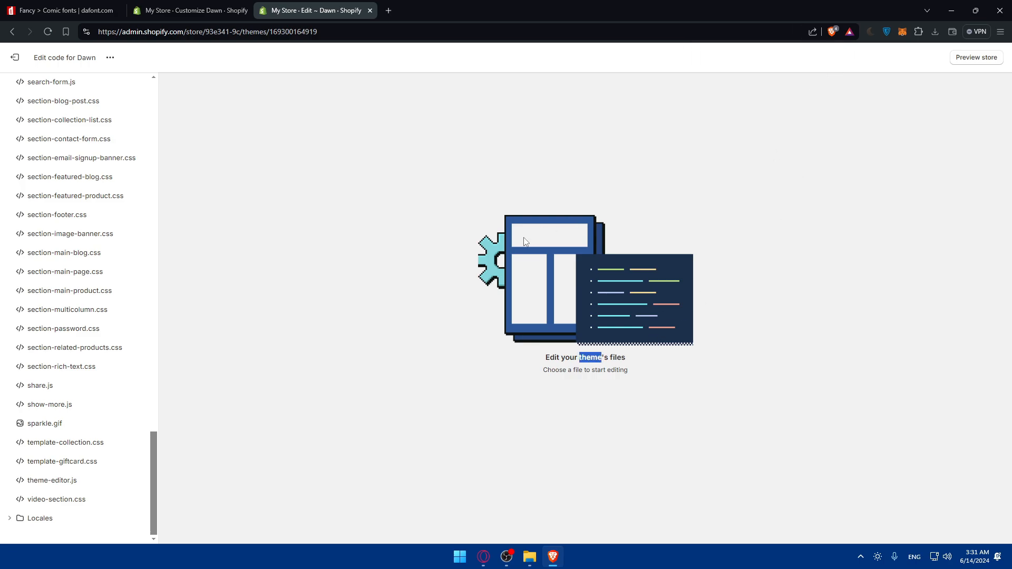
pyautogui.hotkey('ctrl', 'f')
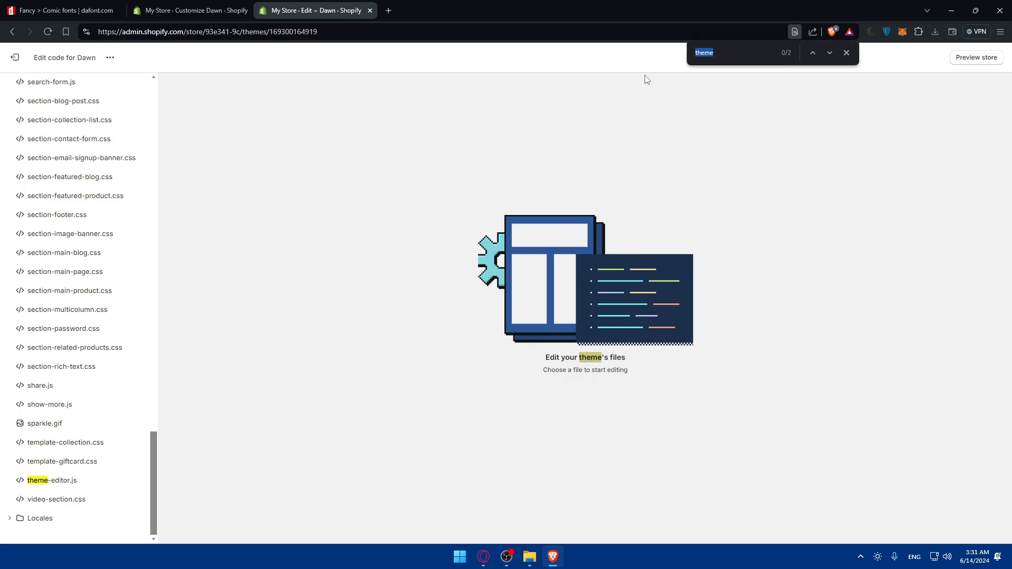
pyautogui.press('BackSpace')
pyautogui.click(845, 52)
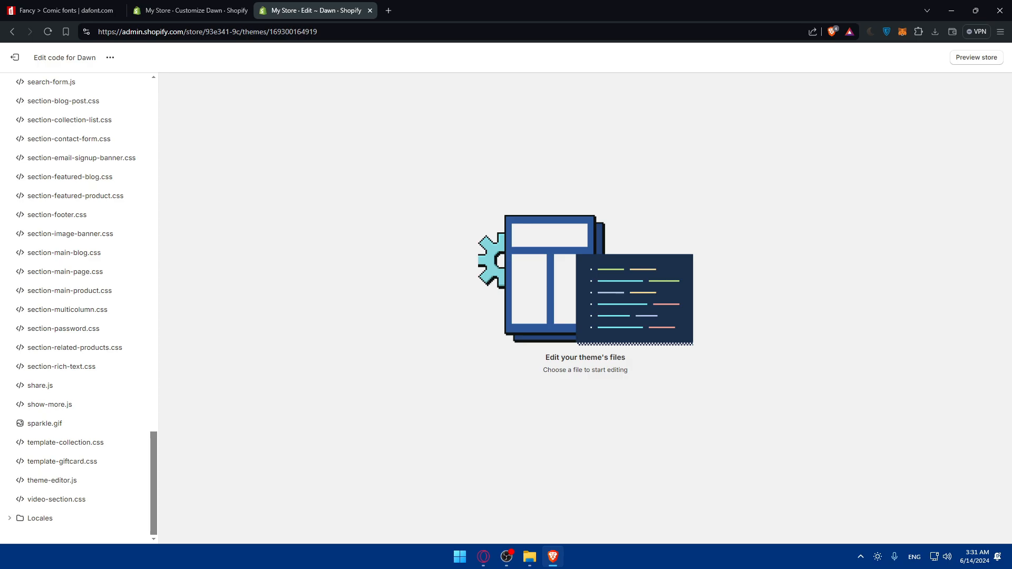
# Create a blank CSS asset named theme in the theme's Assets folder.
pyautogui.scroll(20, 25, 361)
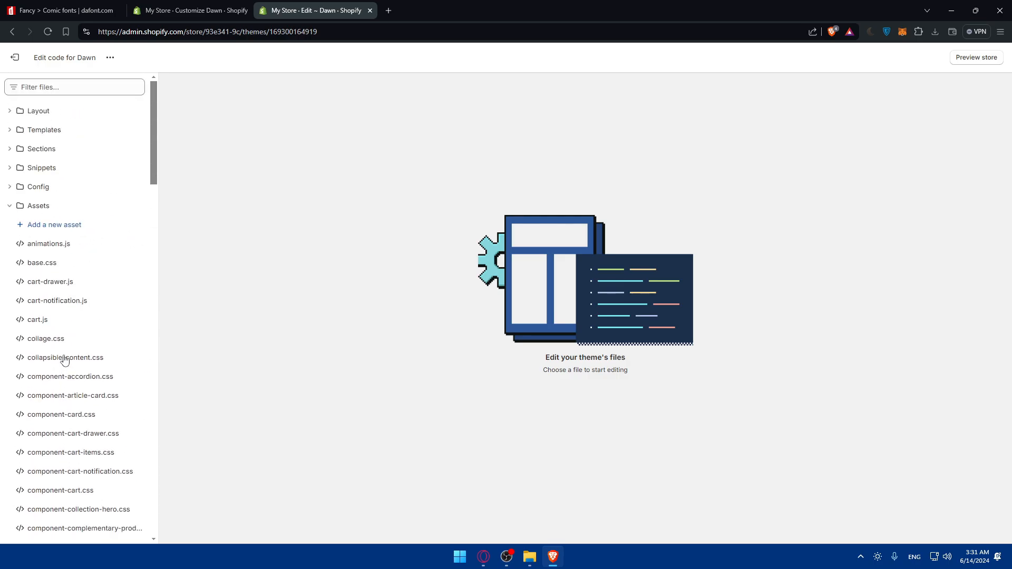
pyautogui.click(51, 226)
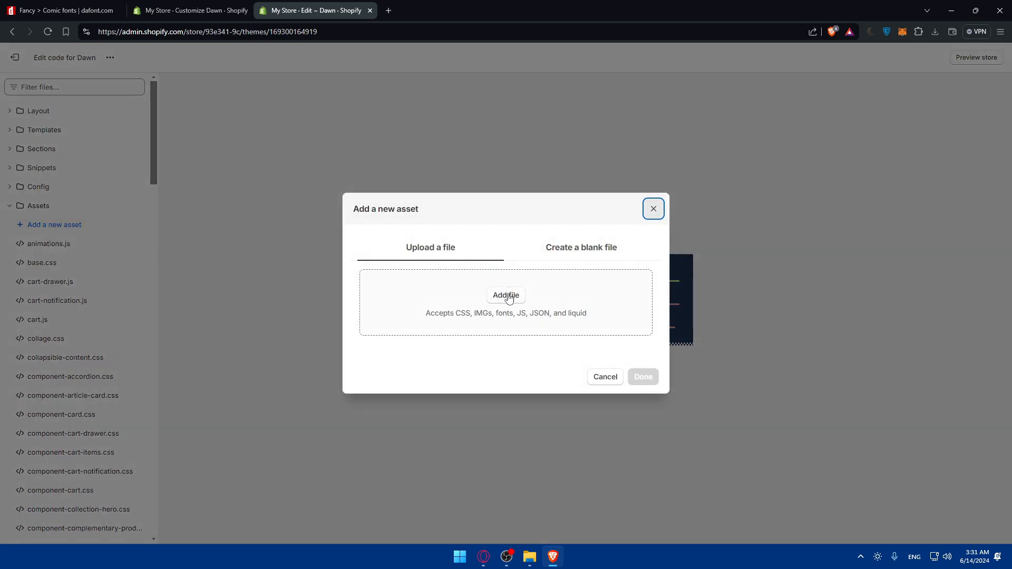
pyautogui.click(570, 248)
pyautogui.click(402, 330)
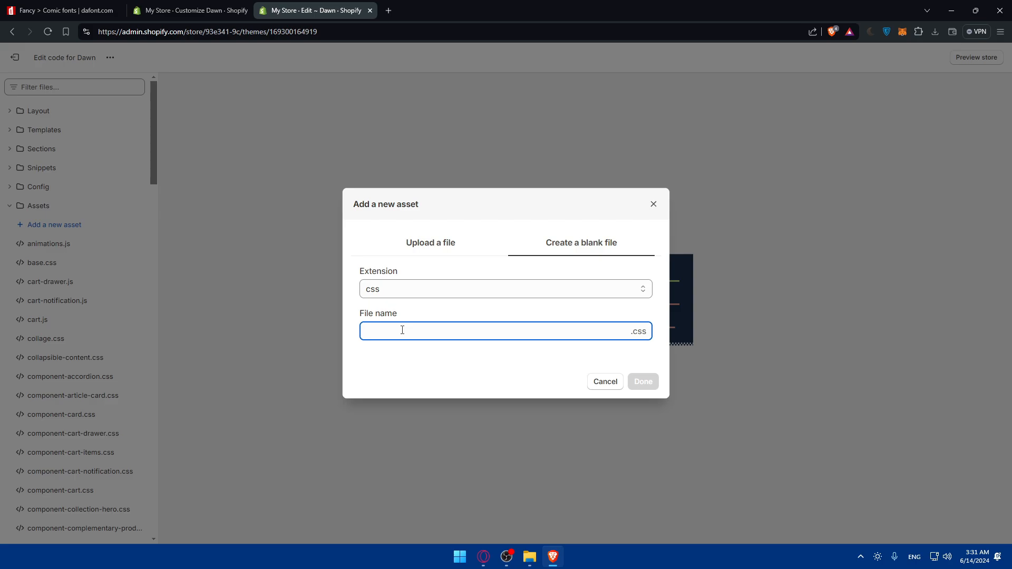
pyautogui.write('the')
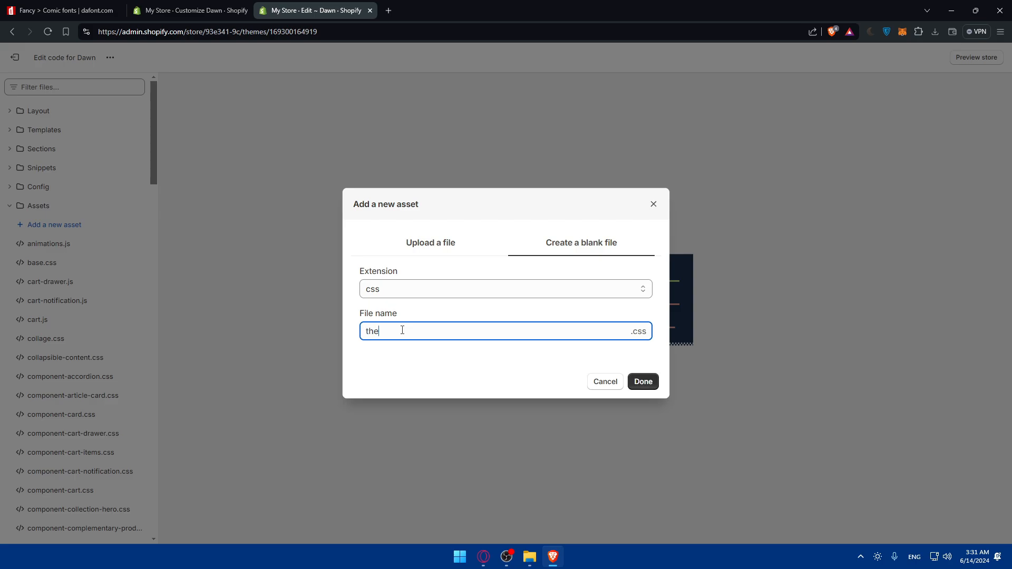
pyautogui.write('me')
pyautogui.click(643, 381)
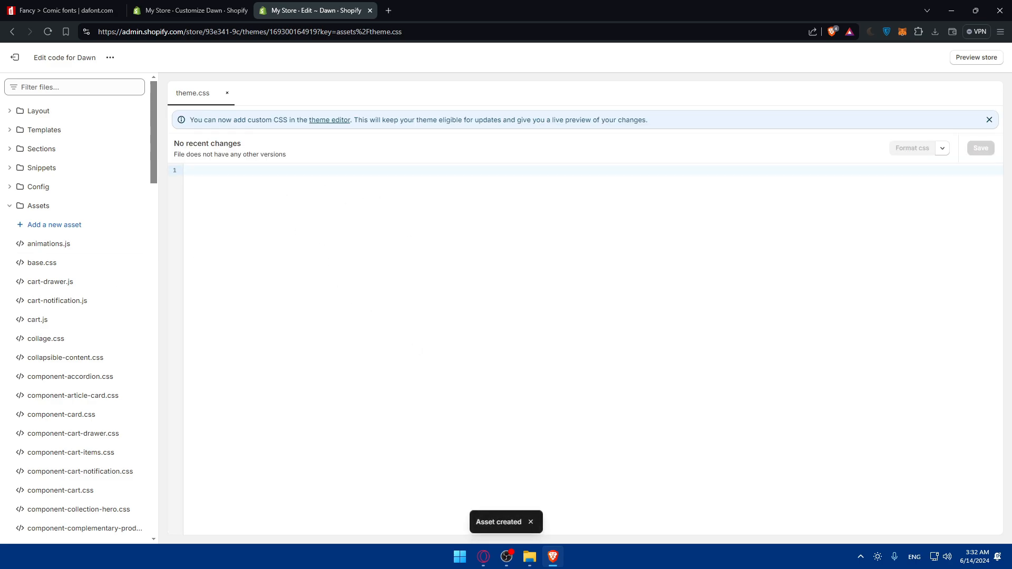
pyautogui.click(295, 171)
pyautogui.write("@font-face {   font-family: 'CustomFontName';   src: url('{{ 'your-font-file.woff2' | asset_url }}') format('woff2'),        url('{{ 'your-font-file.woff' | asset_url }}') format('woff'),        url('{{ 'your-font-file.ttf' | asset_url }}') format('truetype');   font-weight: normal;   font-style: normal; }")
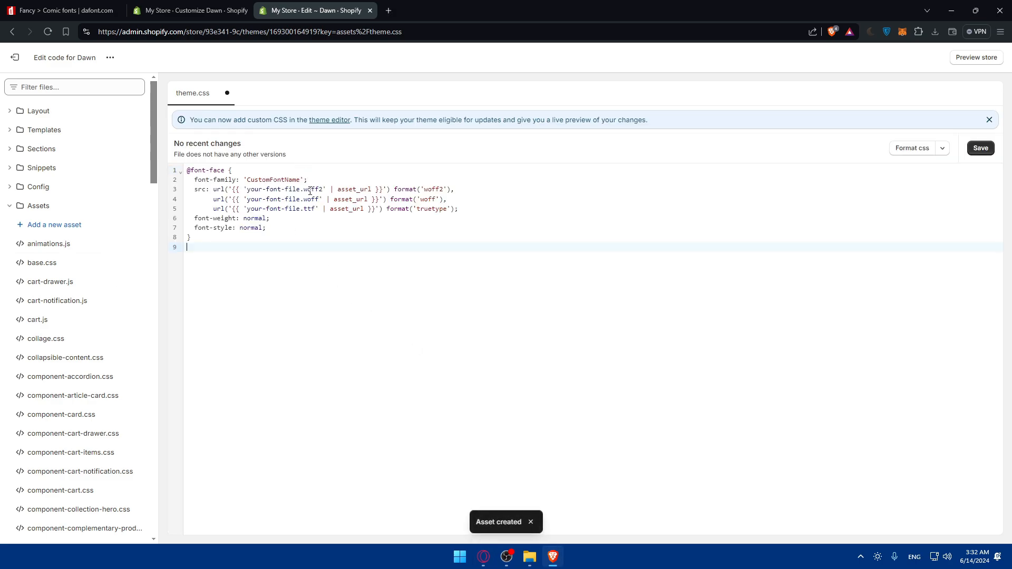
pyautogui.moveTo(303, 181); pyautogui.dragTo(249, 182)
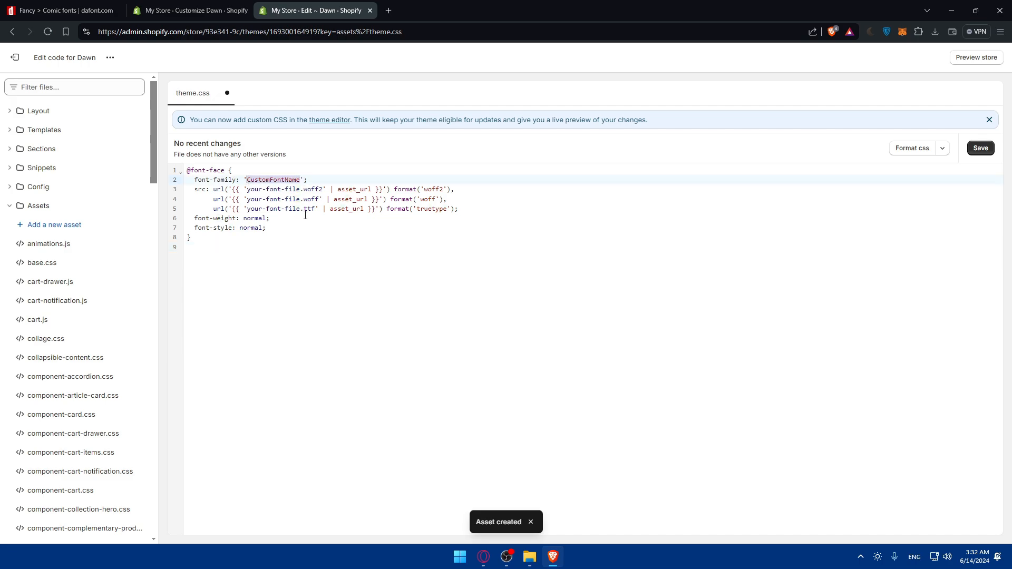
pyautogui.write('Te')
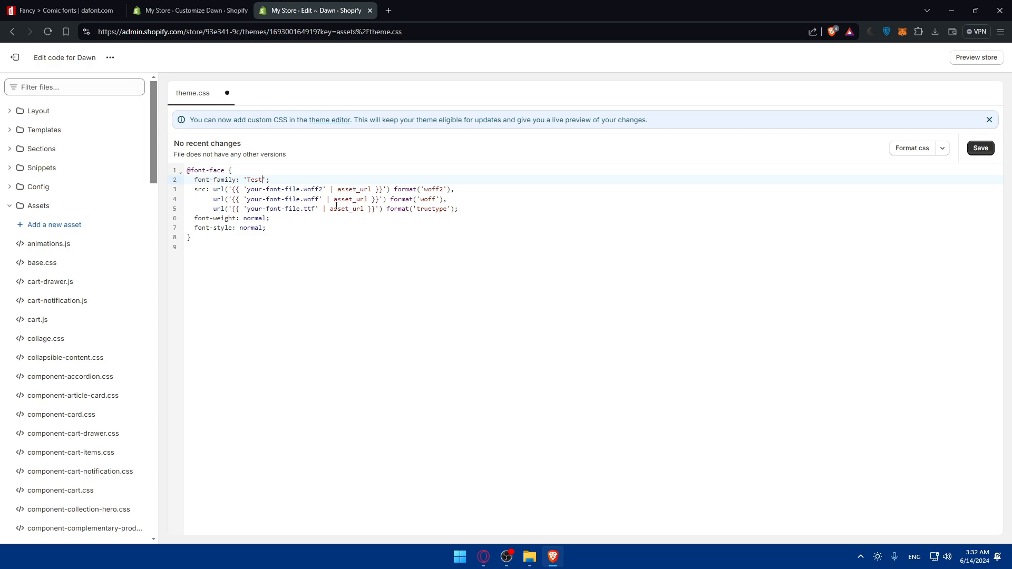
pyautogui.write('st--')
# Open a store preview and look over the storefront, the theme customizer and the theme.css code.
pyautogui.click(209, 6)
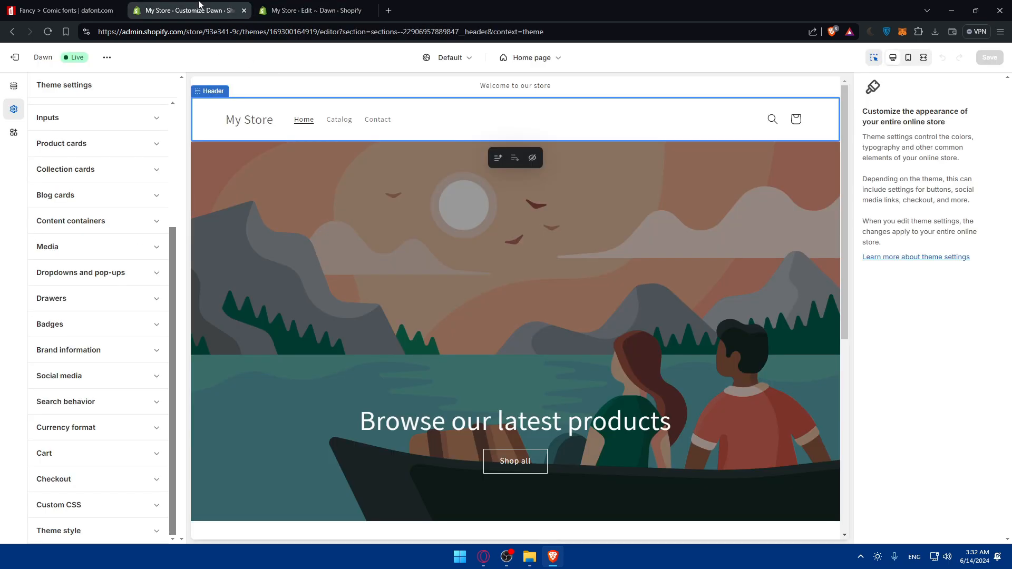
pyautogui.click(285, 11)
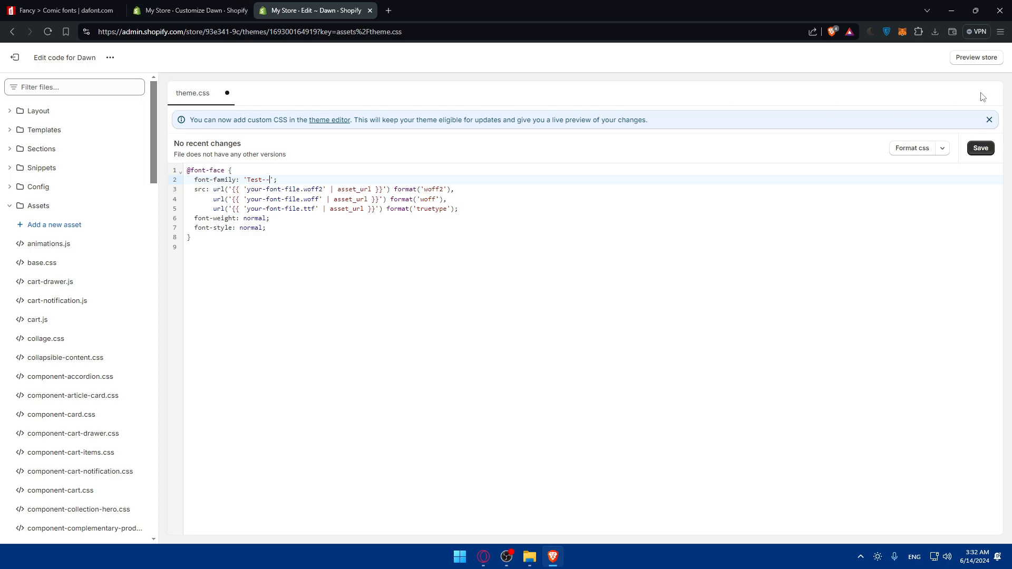
pyautogui.click(976, 57)
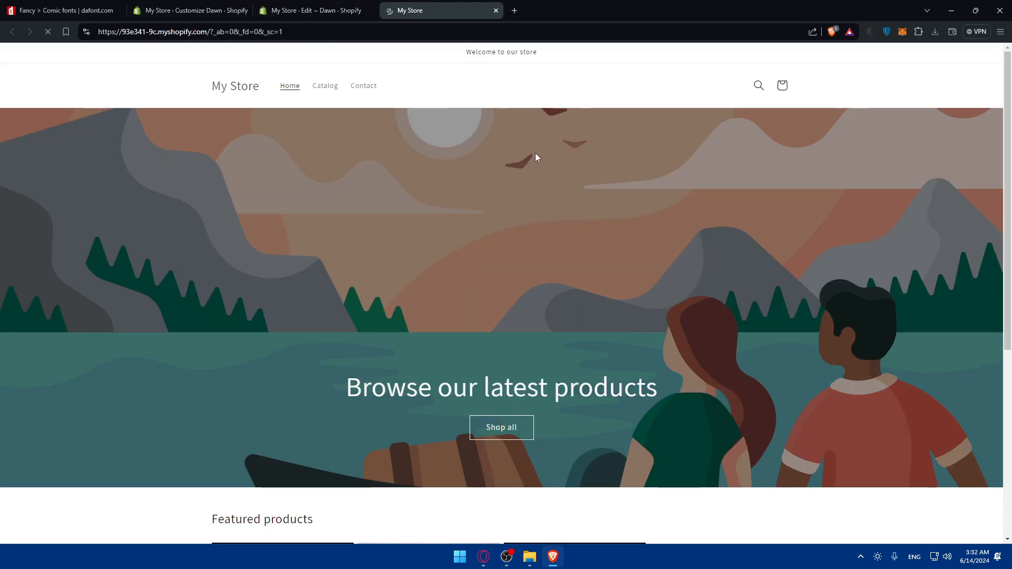
pyautogui.click(343, 10)
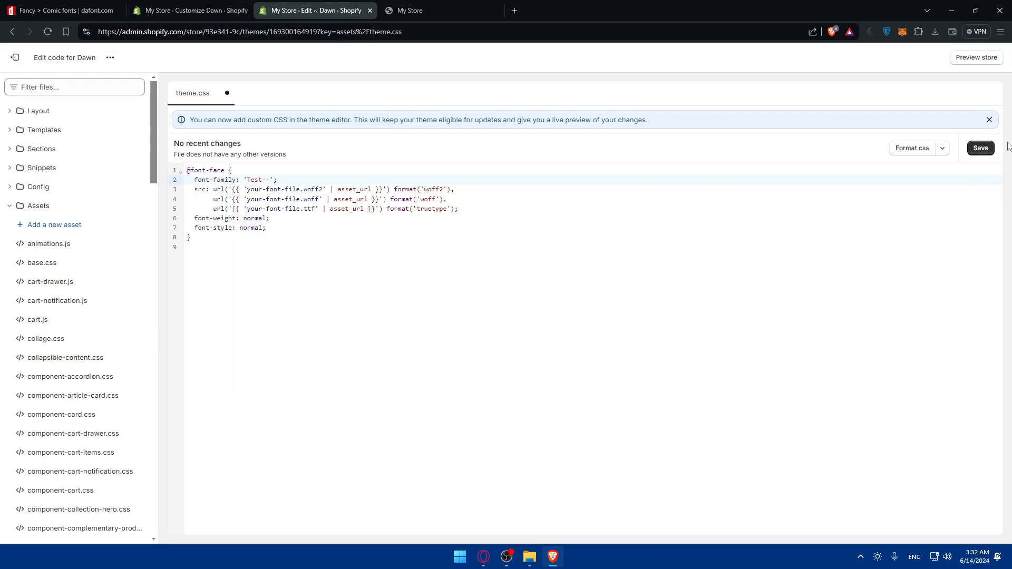
pyautogui.click(200, 10)
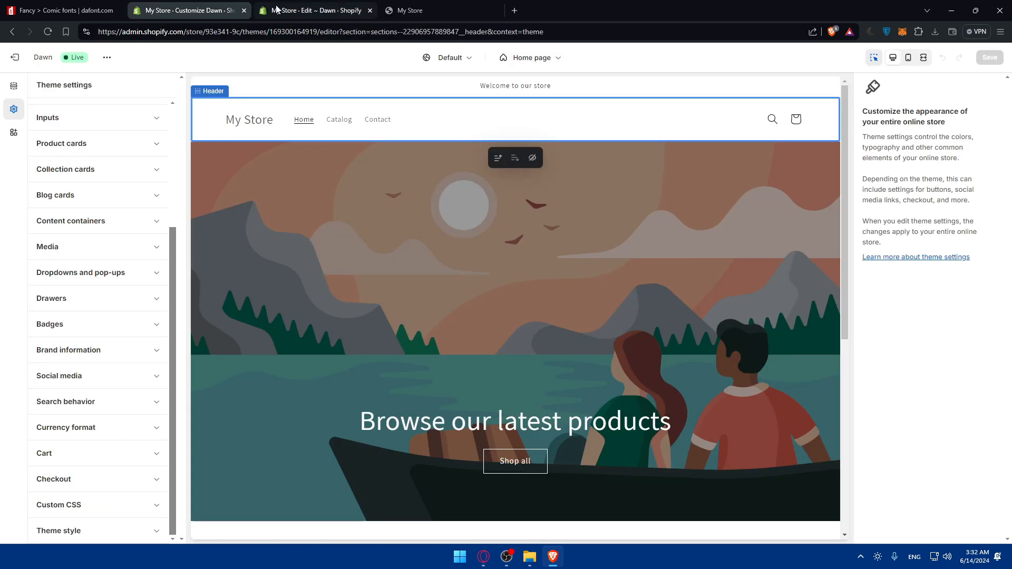
pyautogui.click(276, 8)
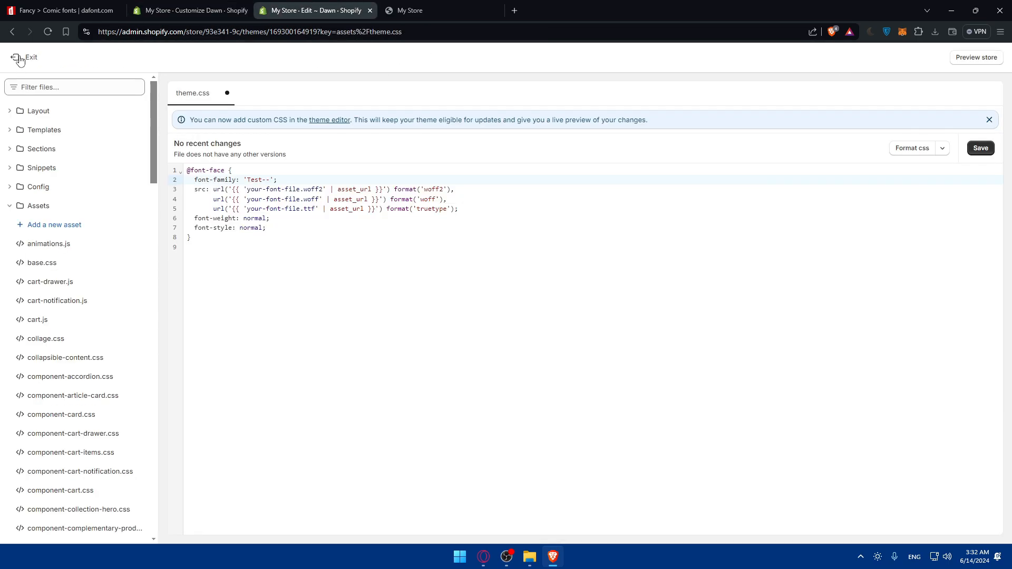
pyautogui.click(390, 11)
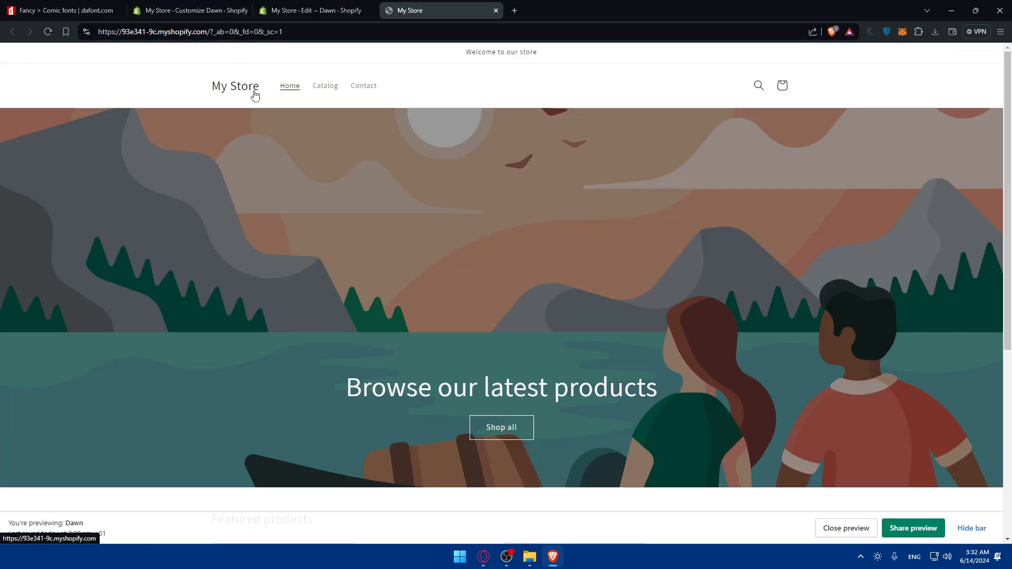
# Open shopify.com in a new tab, log in to the store's admin and open the Help Center page on custom domains.
pyautogui.click(514, 11)
pyautogui.write('shopify.com')
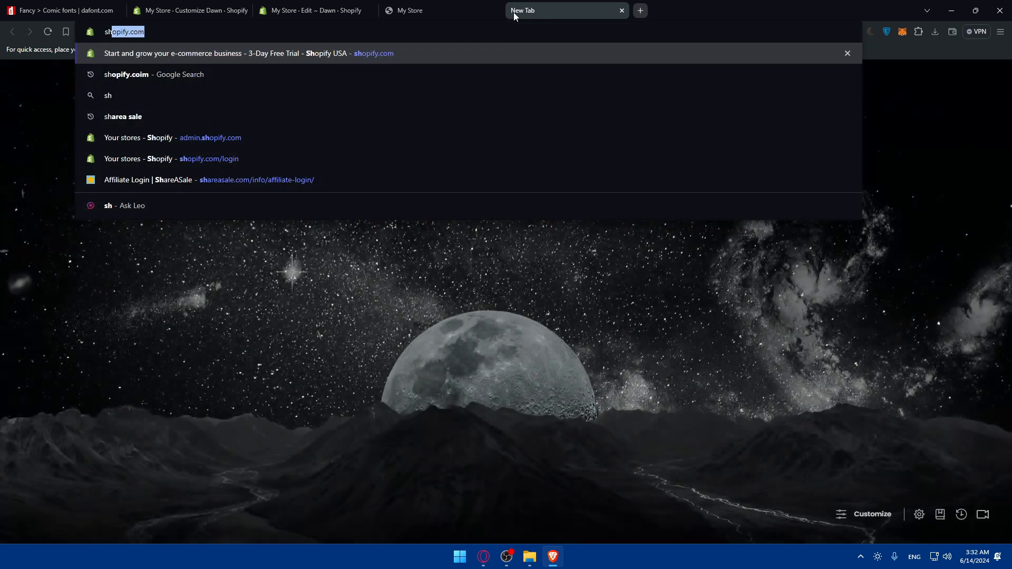
pyautogui.press('Return')
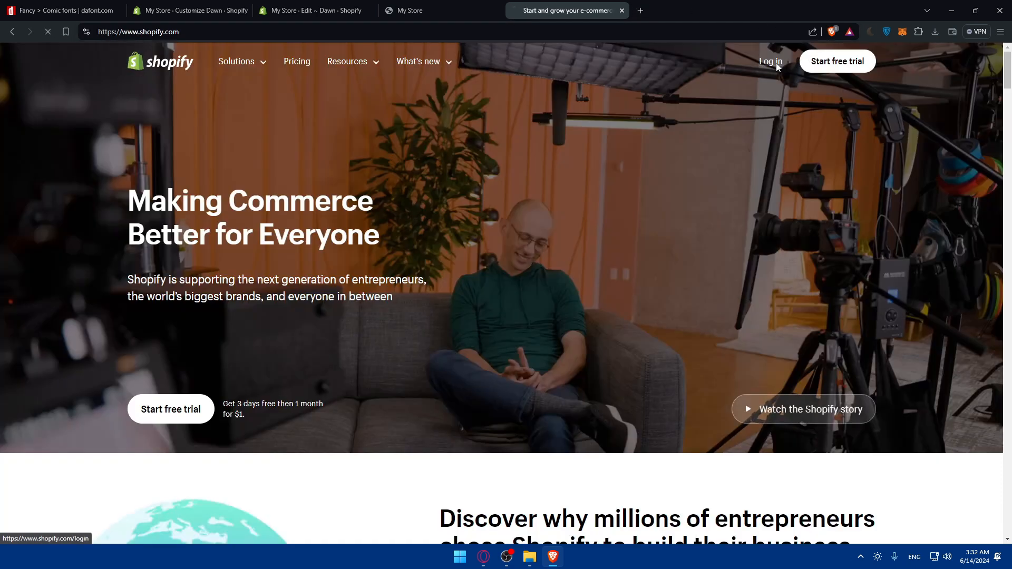
pyautogui.click(777, 67)
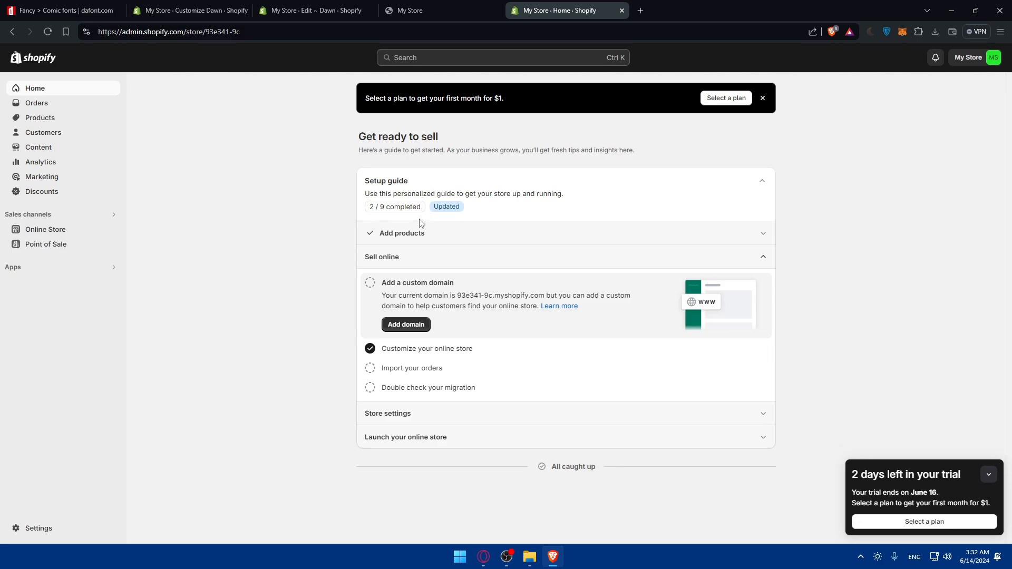
pyautogui.click(547, 306)
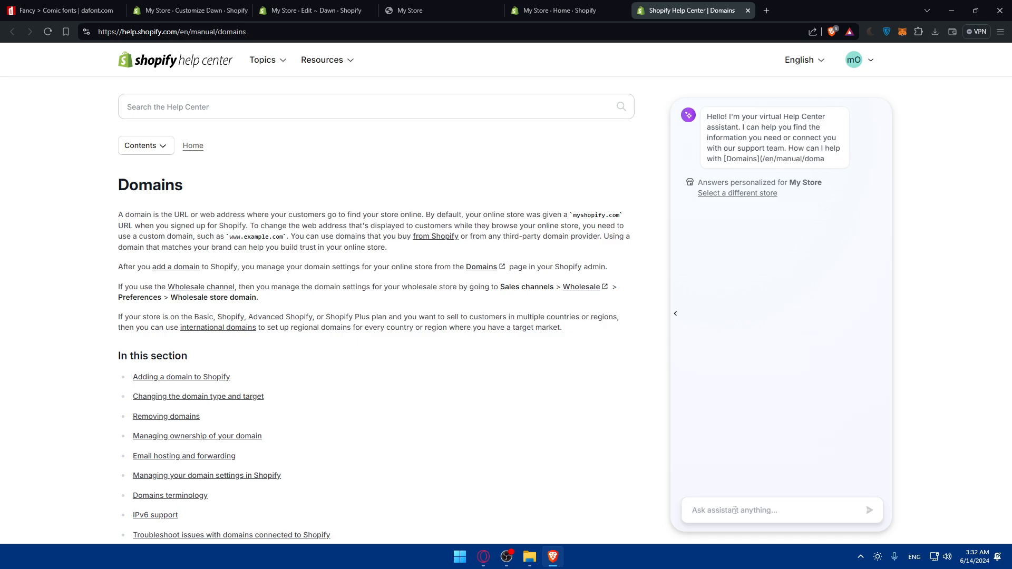
# Ask the Help Center assistant "how to upload my custom font" and read the reply about font upload support.
pyautogui.write('how to u')
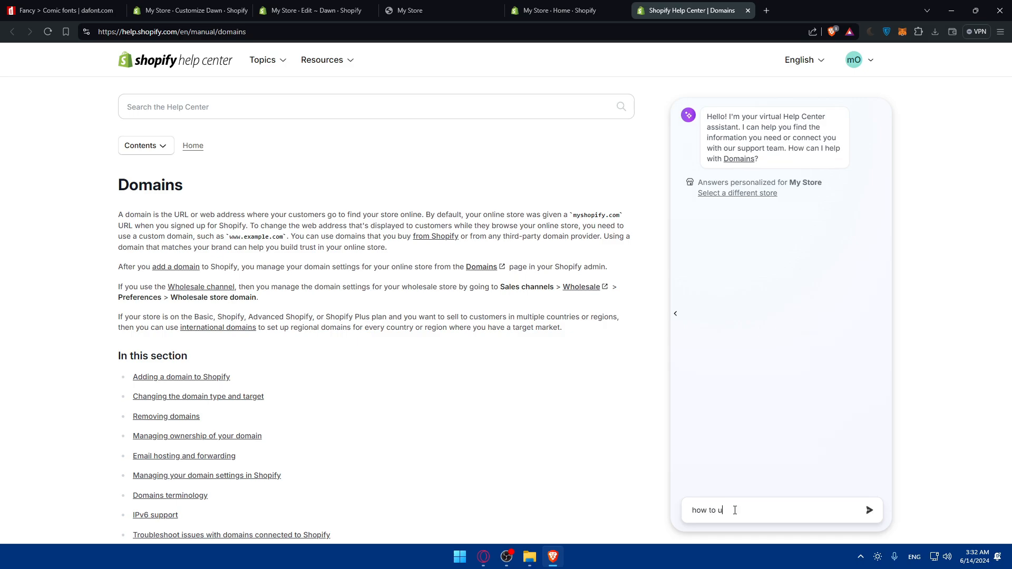
pyautogui.write('pload my custom font')
pyautogui.press('Return')
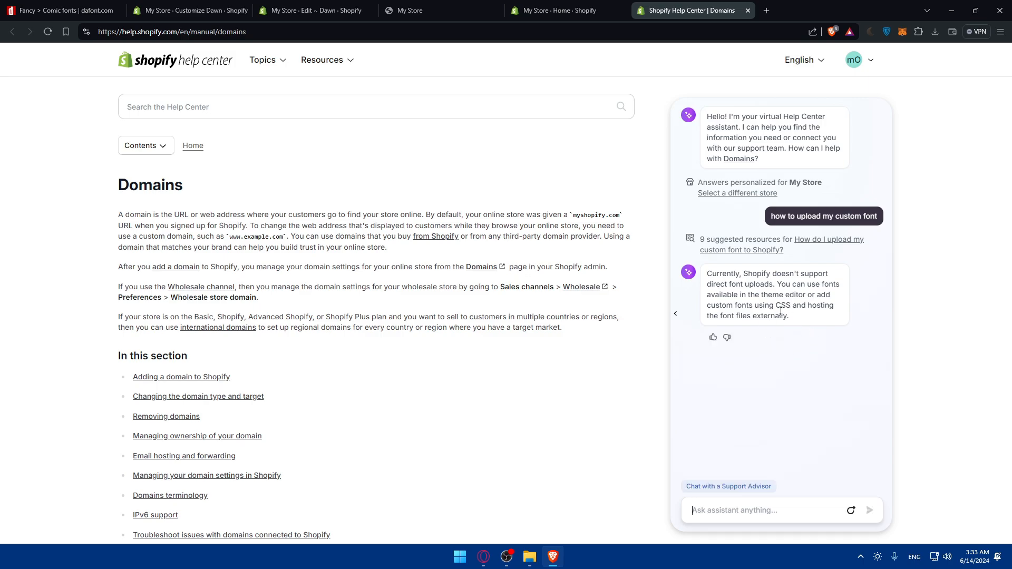
pyautogui.write('--')
pyautogui.moveTo(769, 275); pyautogui.dragTo(819, 276)
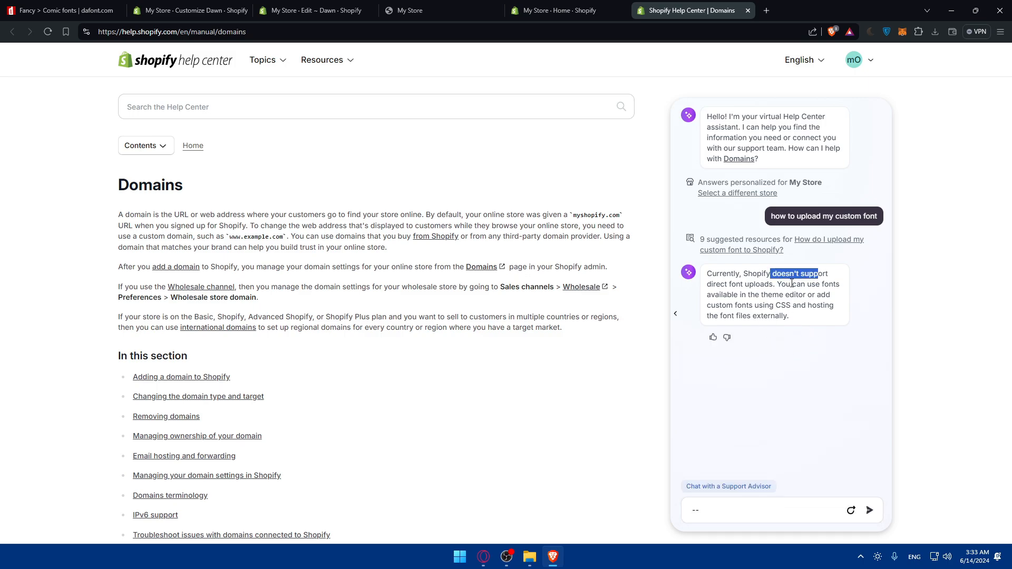
pyautogui.click(744, 293)
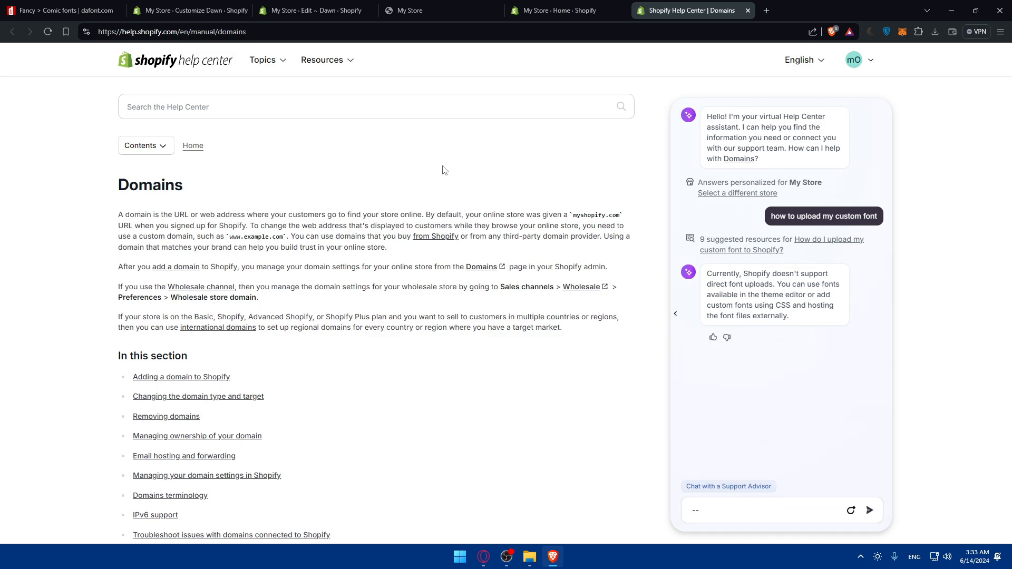
# Reread the Help Center assistant's advice on custom fonts using CSS, checking it against the other open store pages.
pyautogui.click(284, 5)
pyautogui.click(211, 5)
pyautogui.click(655, 5)
pyautogui.moveTo(791, 307); pyautogui.dragTo(765, 307)
pyautogui.click(790, 316)
pyautogui.click(560, 11)
pyautogui.click(421, 11)
pyautogui.click(669, 4)
# Return to theme.css in the code editor and examine the asset_url part of the woff2 source line.
pyautogui.click(315, 11)
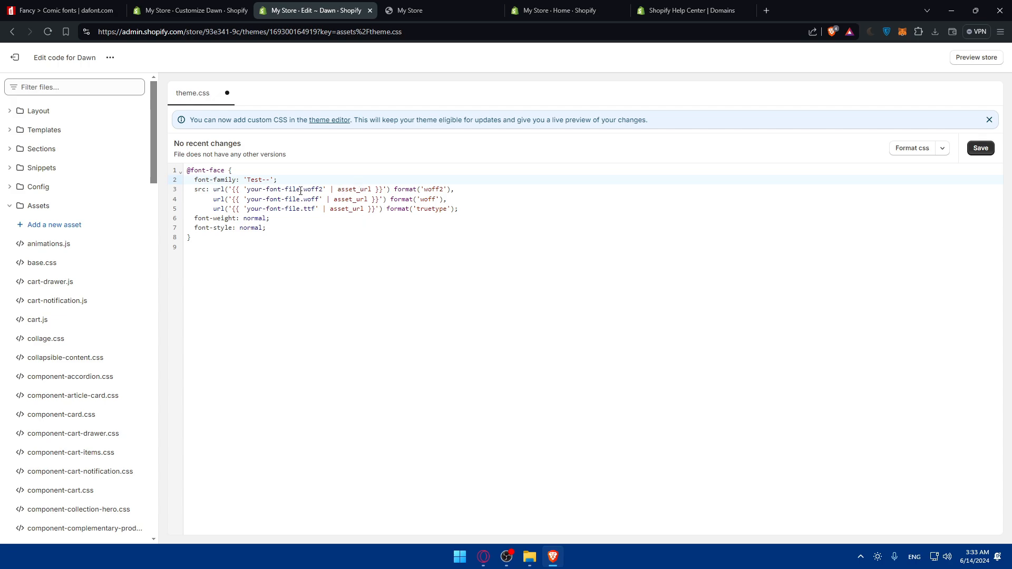
pyautogui.moveTo(339, 188); pyautogui.dragTo(372, 190)
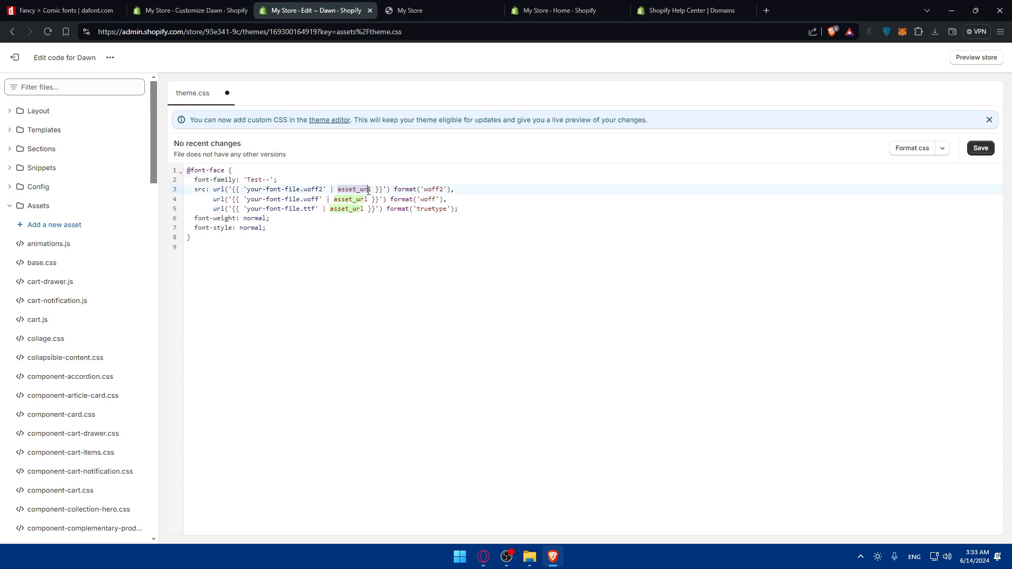
pyautogui.click(368, 192)
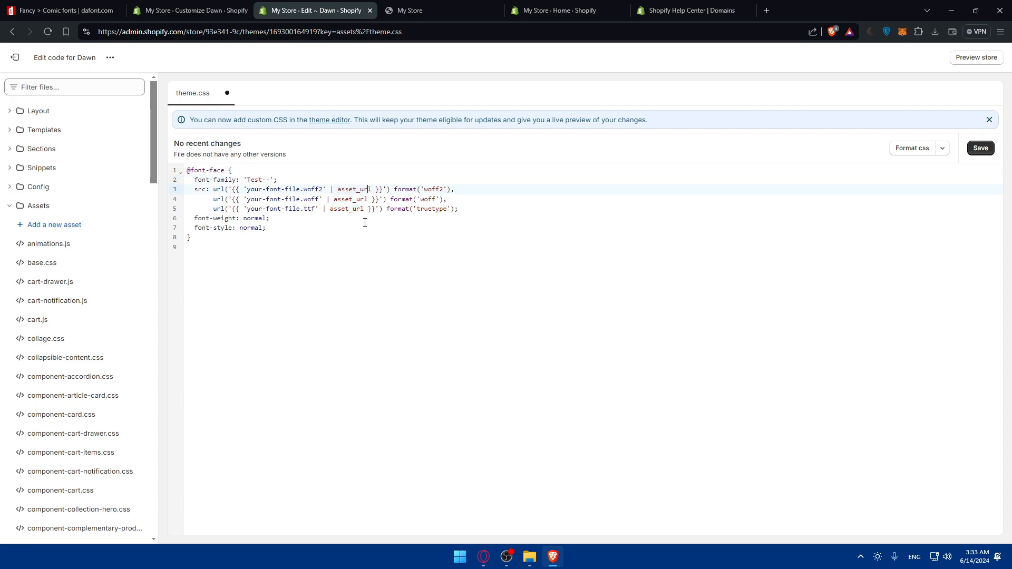